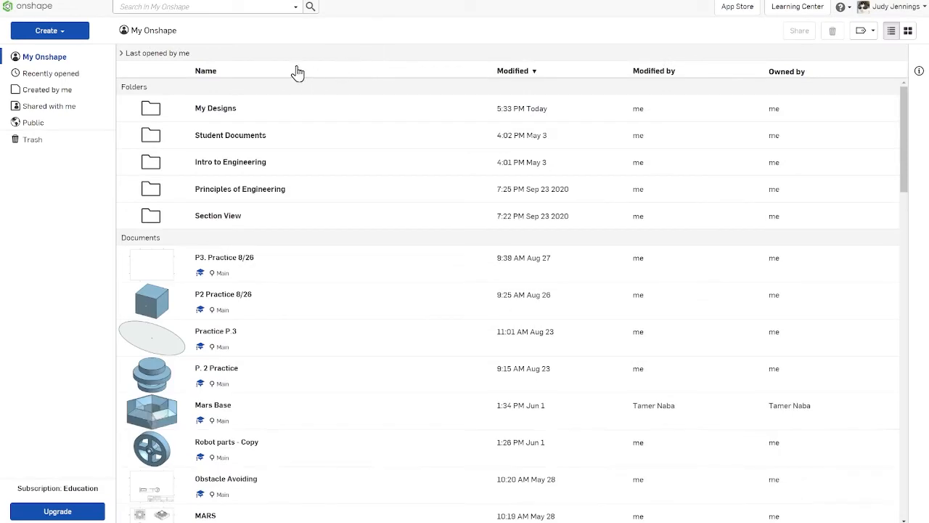
Step: Create a new document named Practice
click(59, 36)
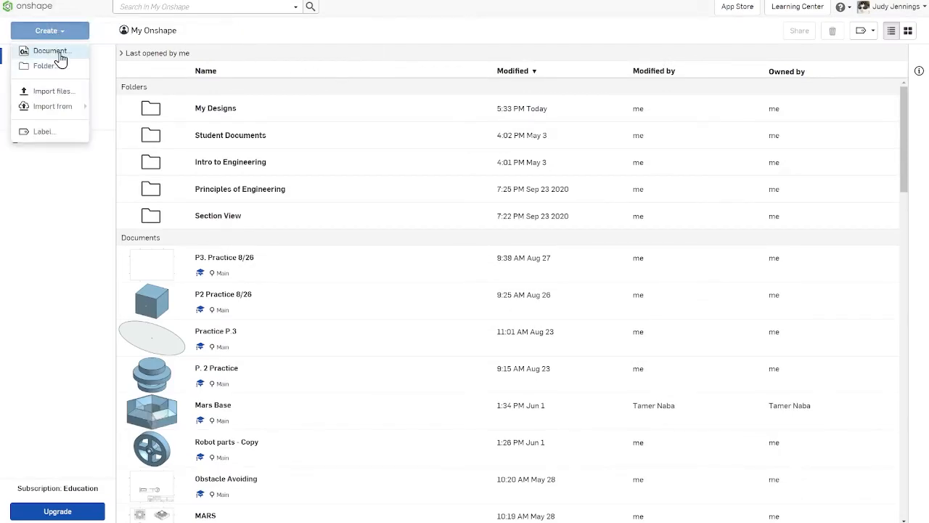
click(50, 51)
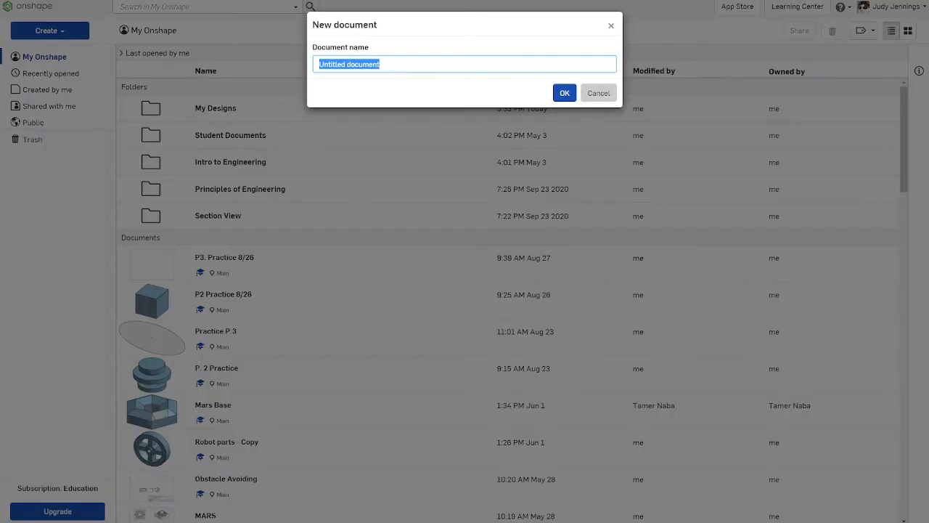
text(Practic)
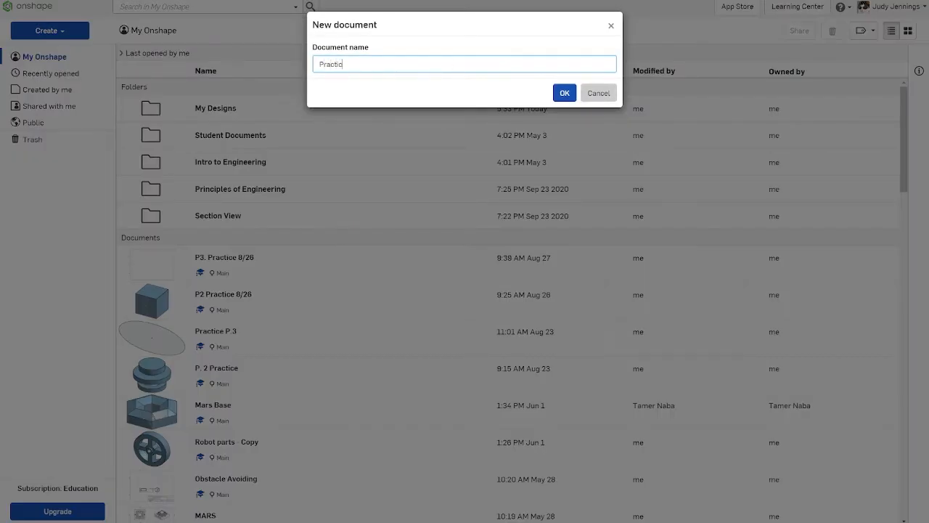
text(e)
key(Return)
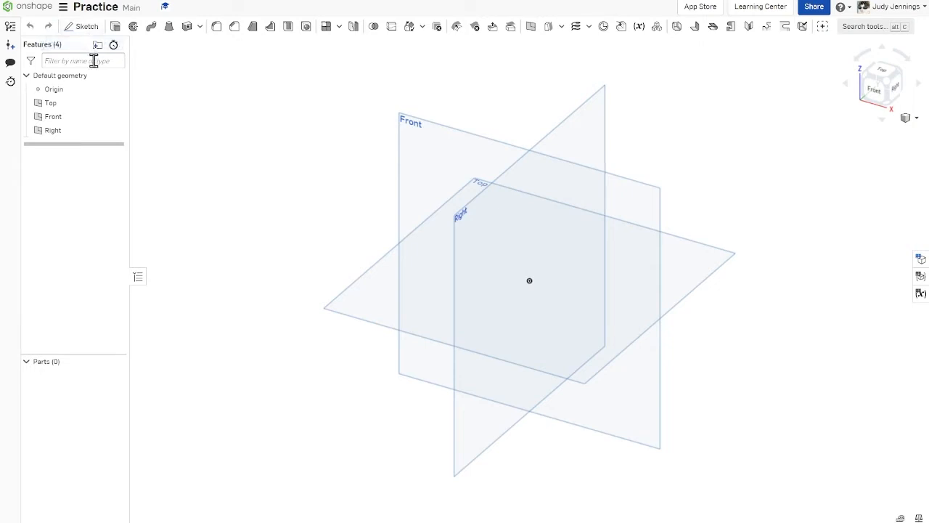
click(873, 95)
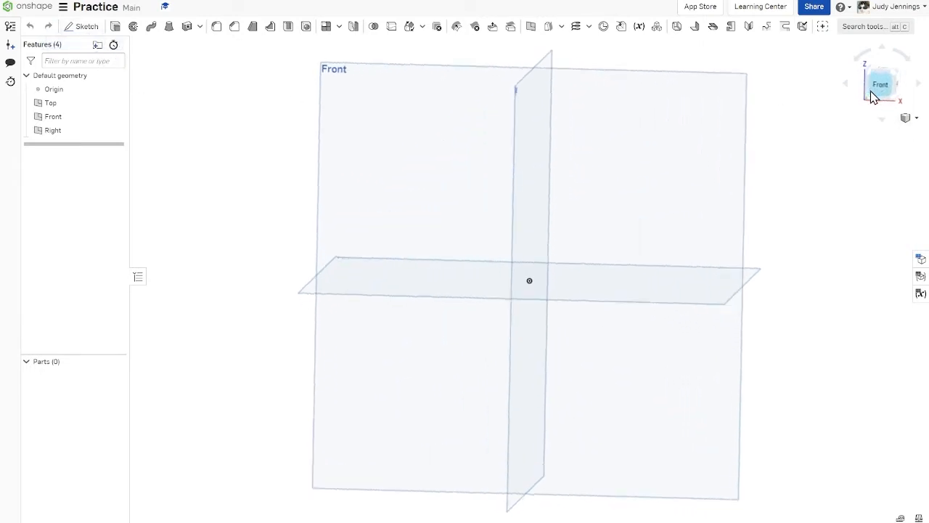
click(918, 89)
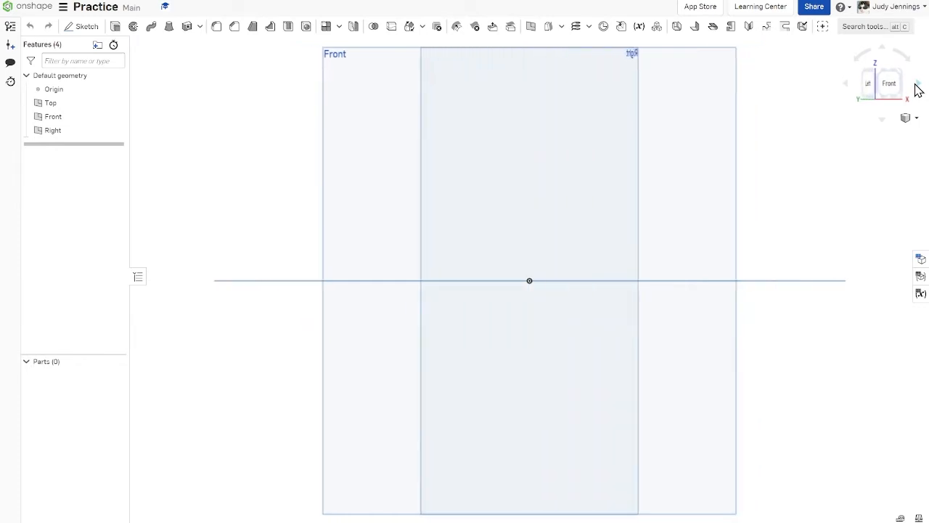
click(919, 89)
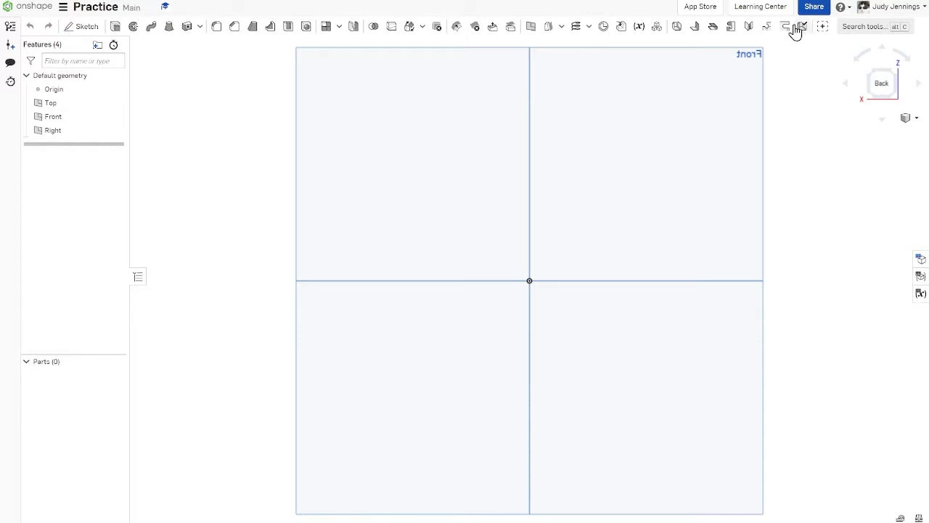
Step: Open the keyboard shortcuts reference, look through it and close it again
click(843, 7)
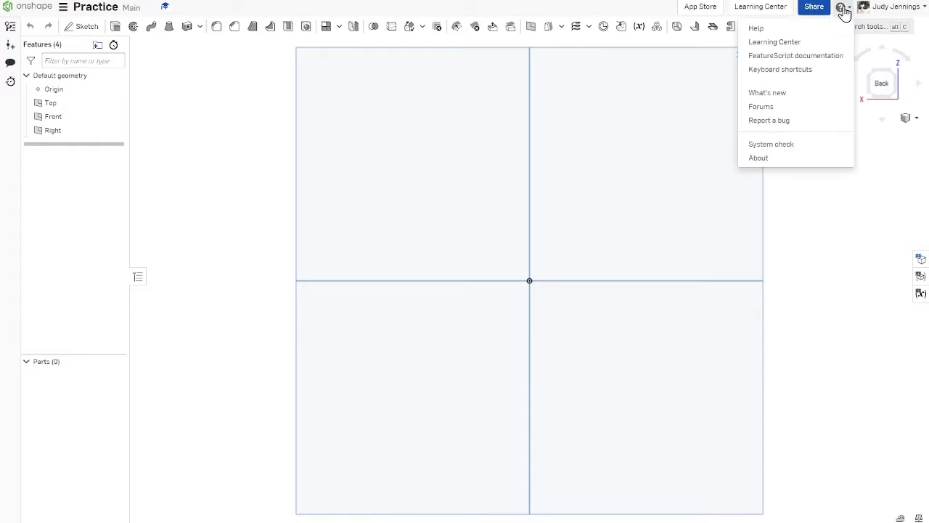
click(806, 71)
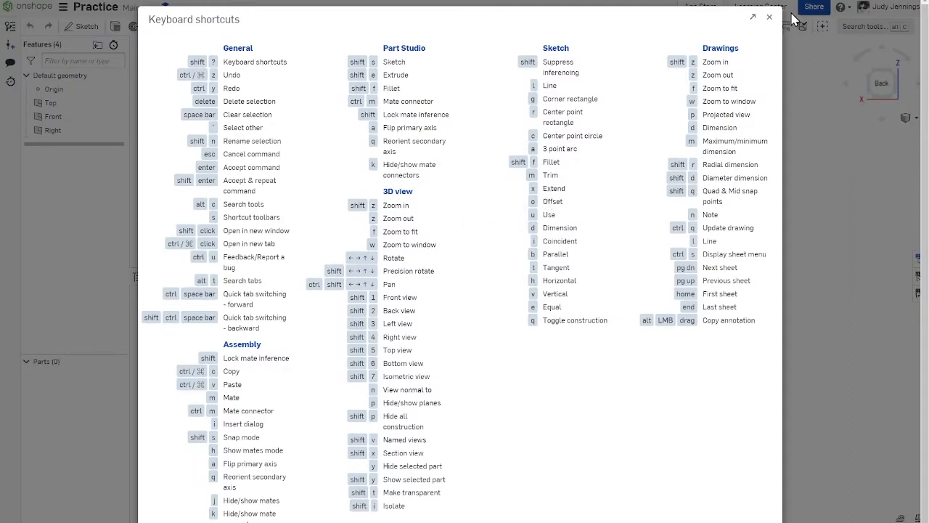
click(769, 16)
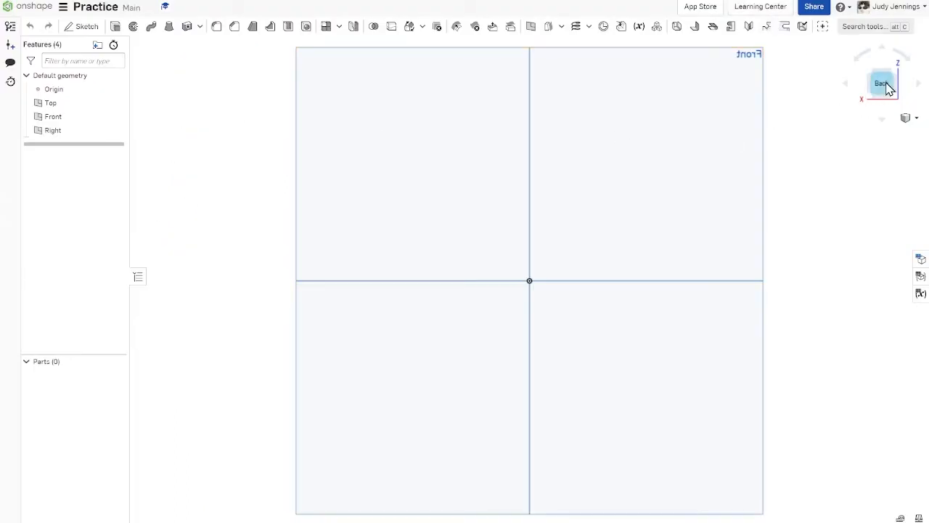
Step: Start a new sketch on the Front plane, viewed from the front
click(912, 118)
click(896, 133)
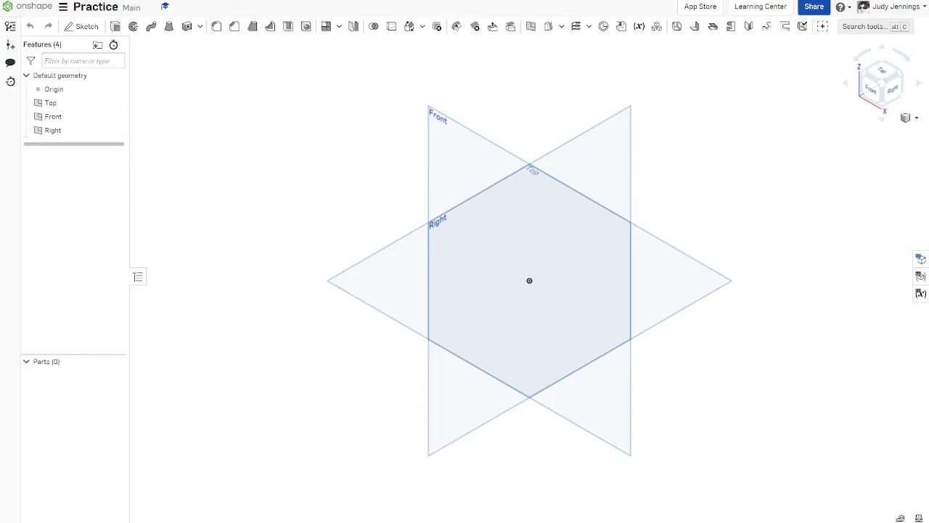
click(78, 30)
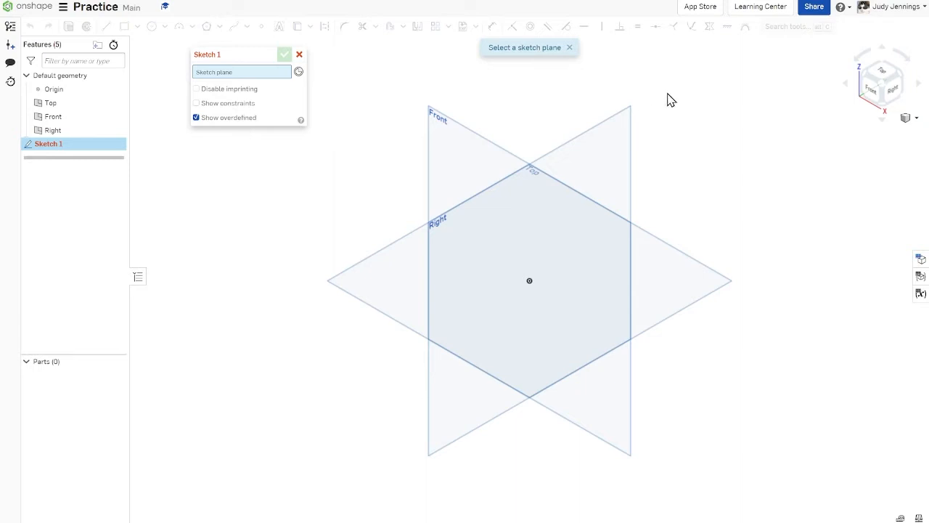
click(877, 94)
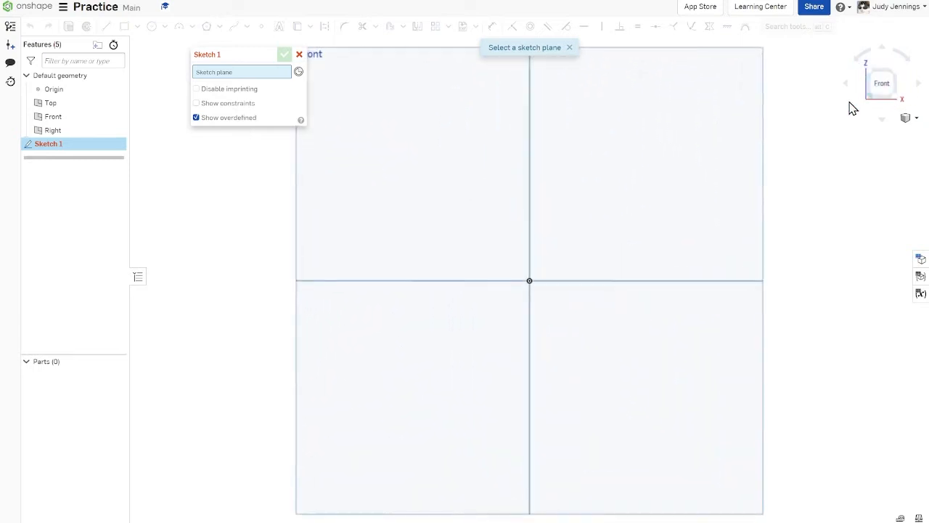
middle_drag(559, 201, 508, 230)
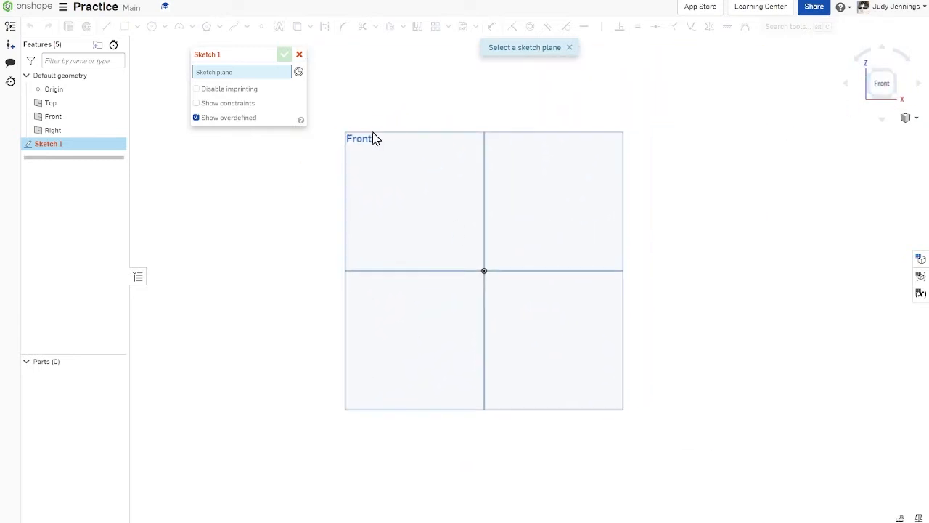
click(438, 155)
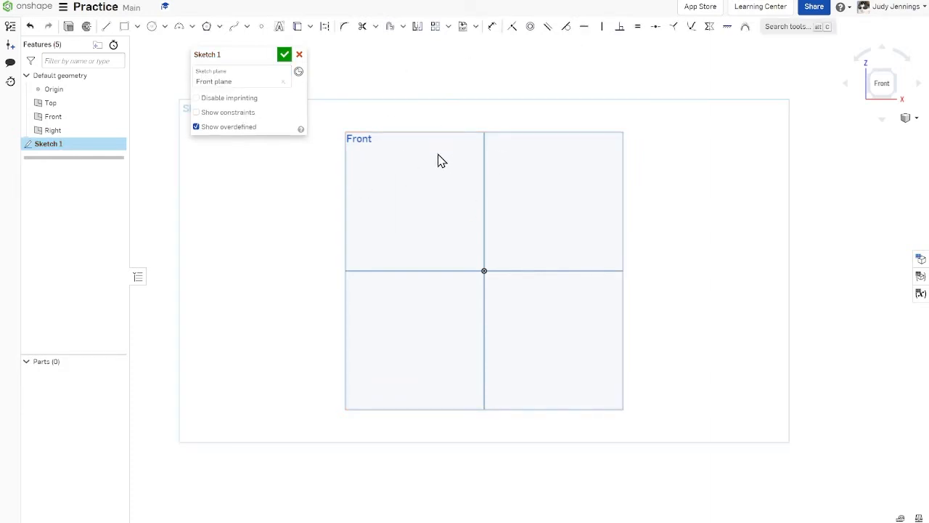
Step: Sketch a center point rectangle about 4.17 in wide and 4.25 in high, centred on the origin
click(138, 27)
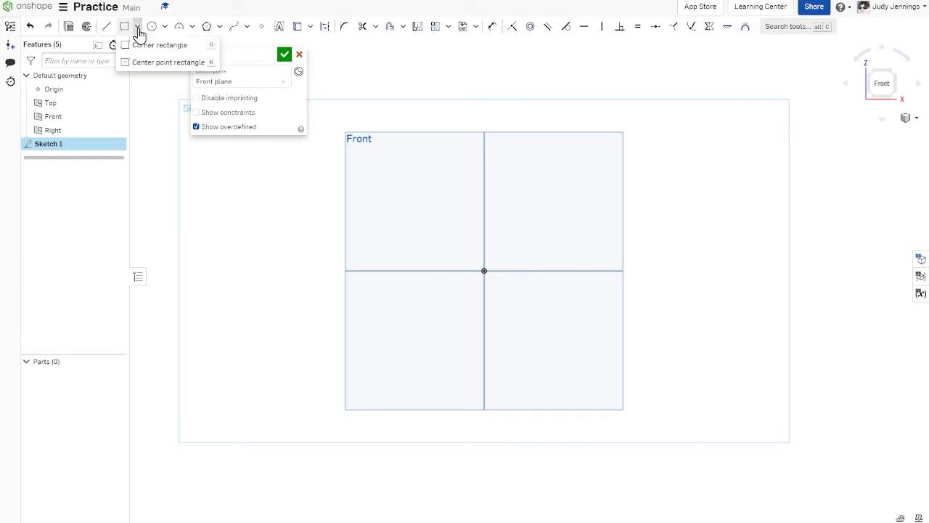
click(178, 63)
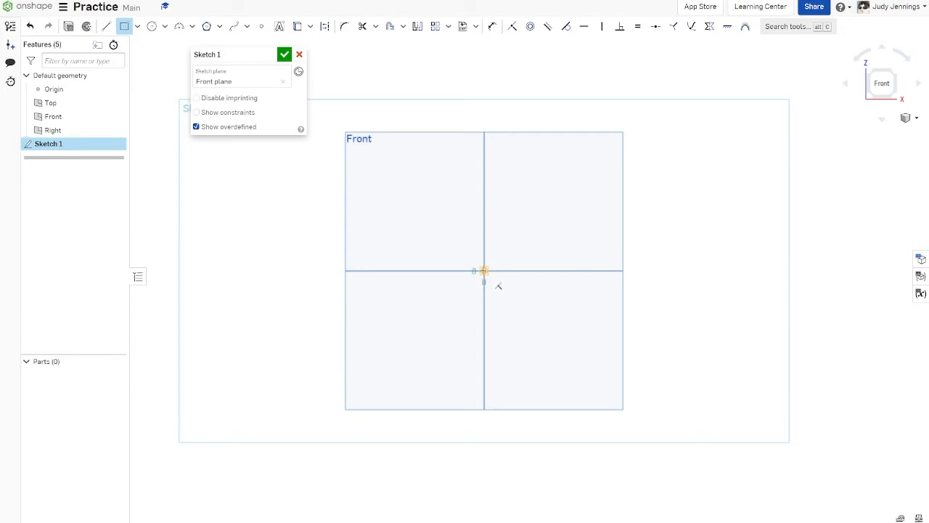
click(483, 270)
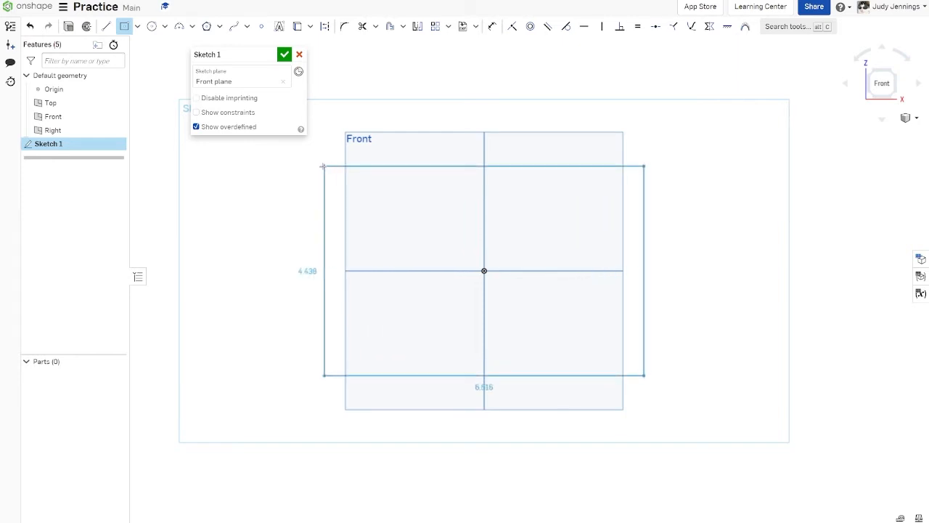
click(387, 172)
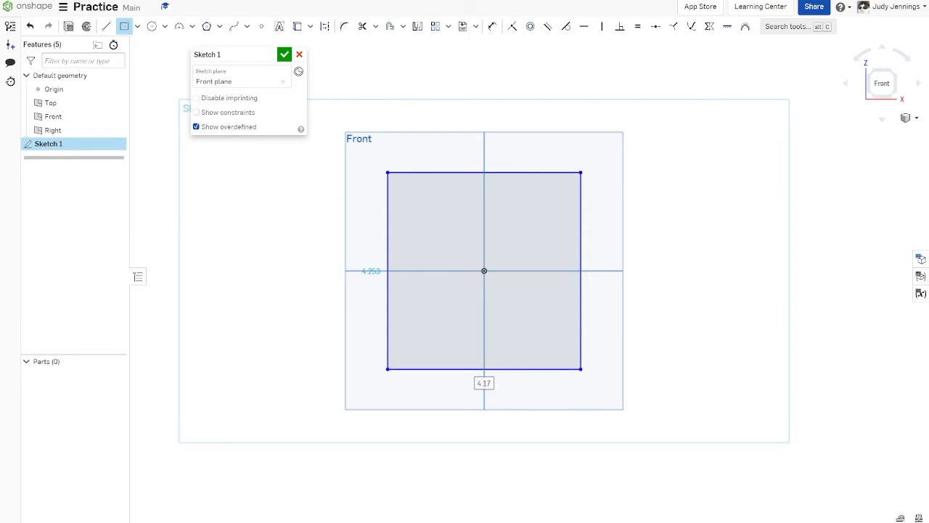
Step: Set both the width and the height of the rectangle to 4 in
text(4)
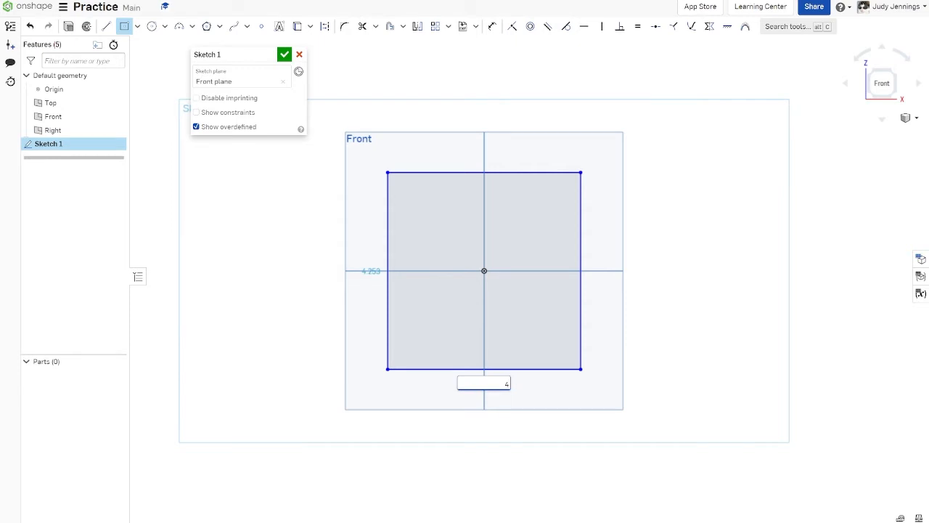
key(Return)
text(4)
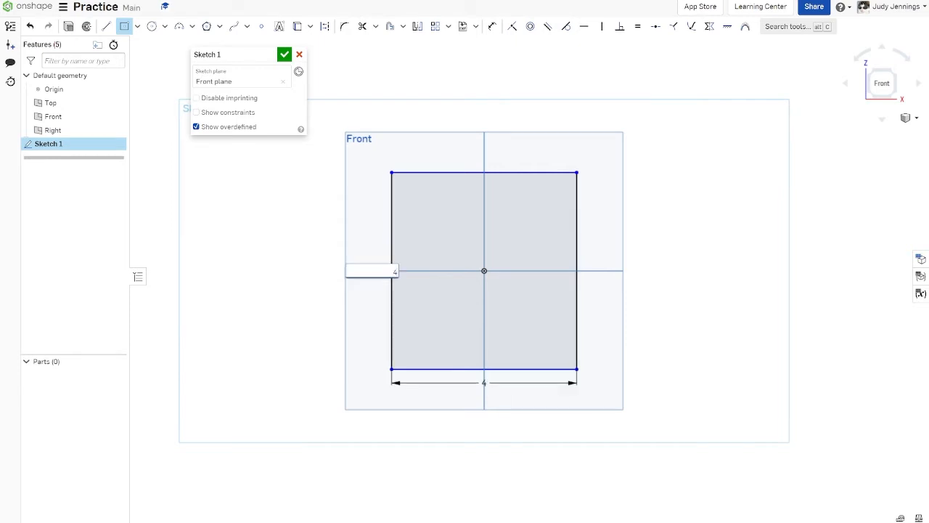
key(Return)
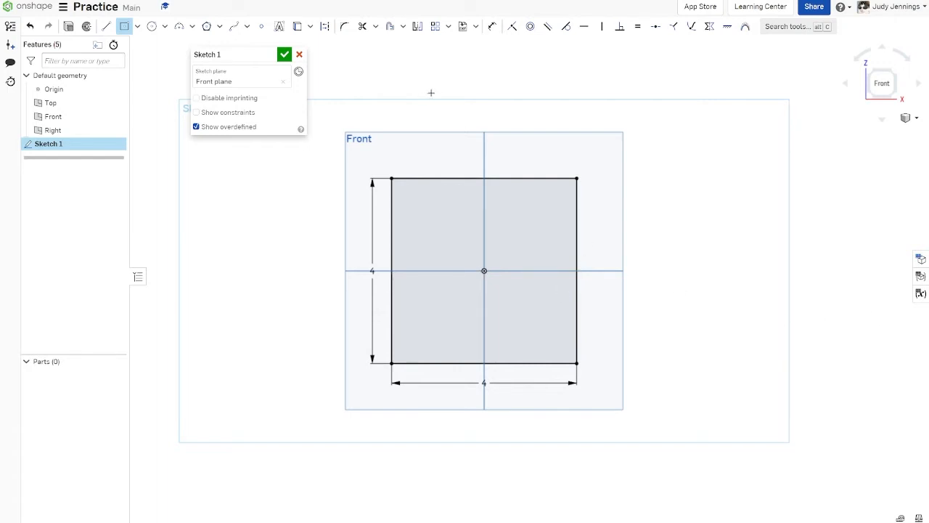
Step: Extrude the square sketch as a new solid with a blind depth of 4 in
click(892, 74)
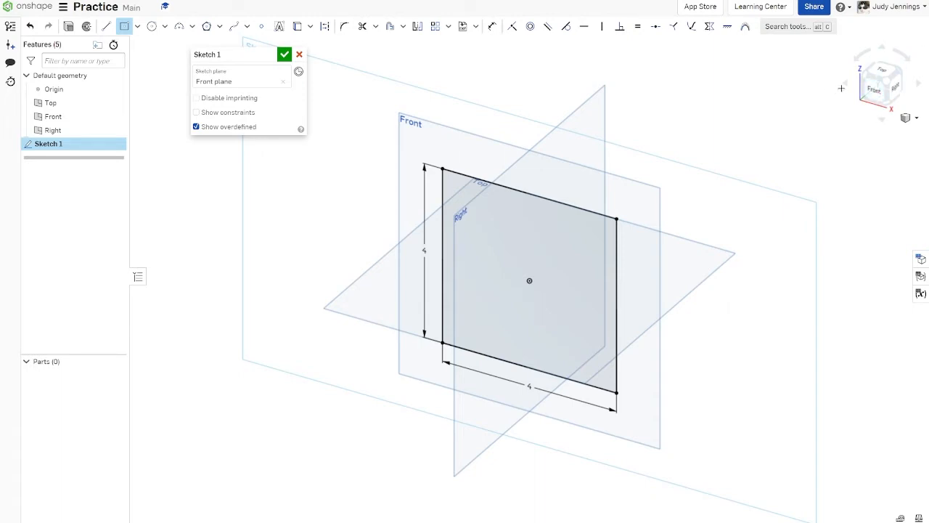
click(879, 93)
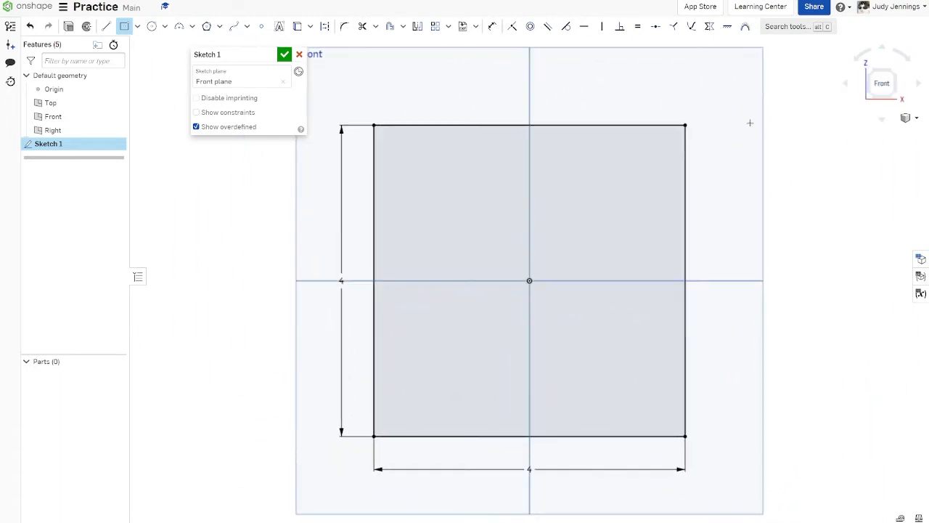
click(69, 29)
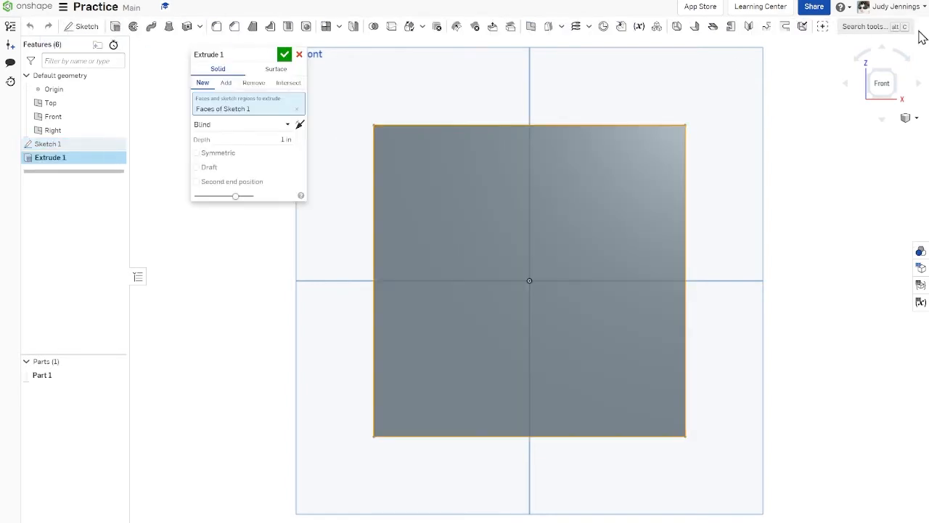
click(898, 76)
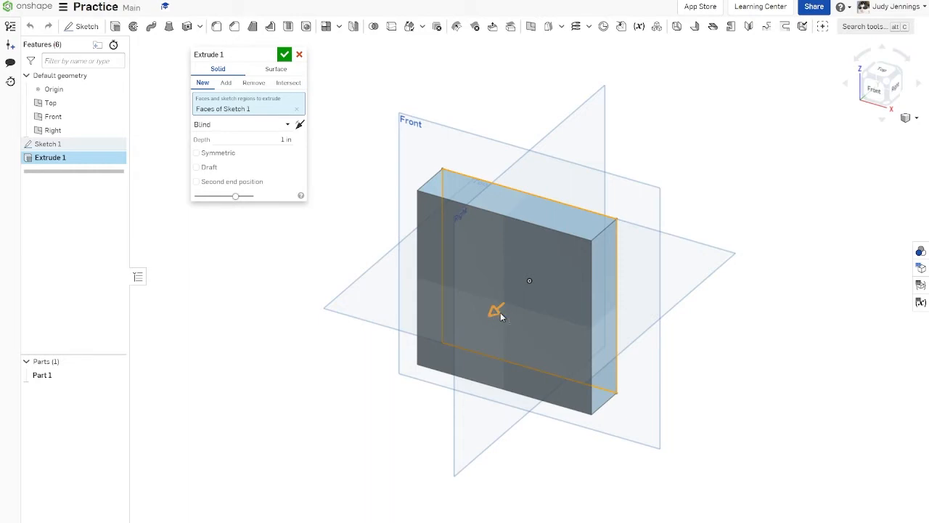
drag(496, 313, 467, 365)
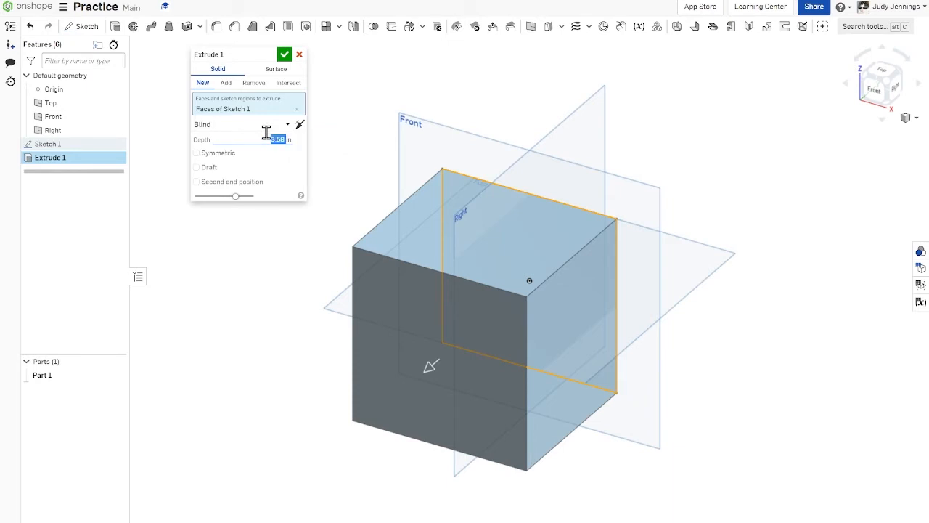
text(4)
key(Return)
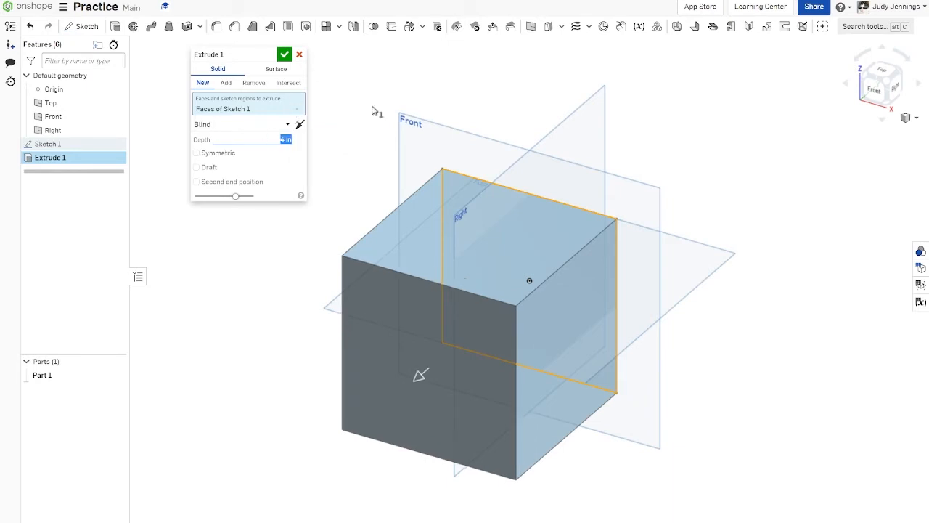
click(284, 54)
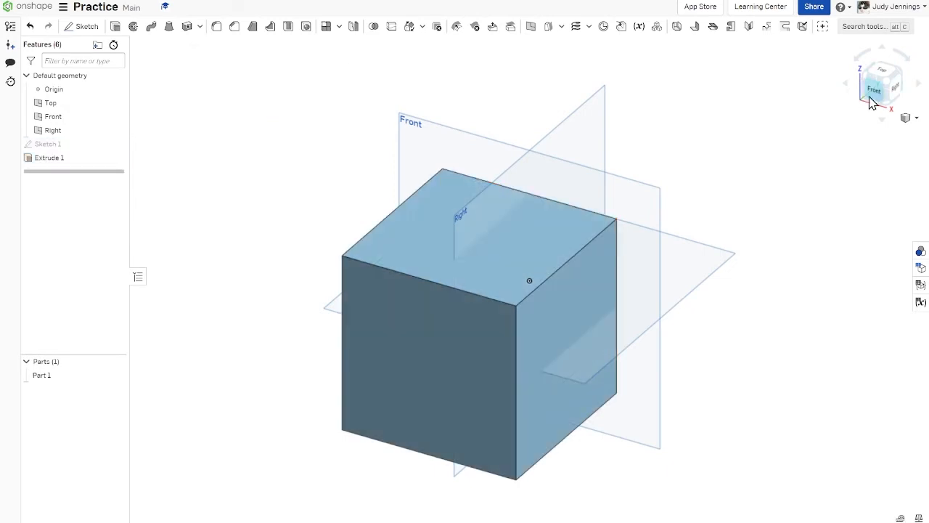
Step: Start a new sketch on the front face of the cube, viewed from the front
click(887, 84)
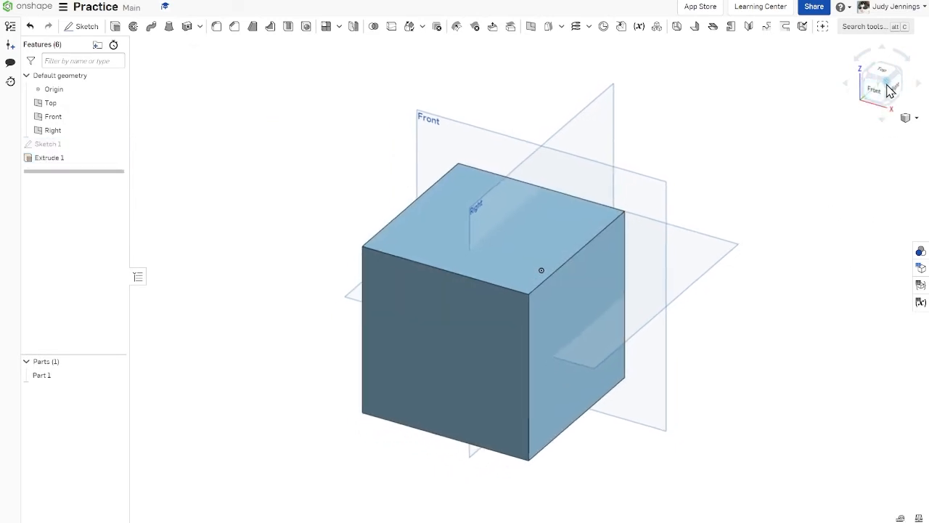
click(874, 90)
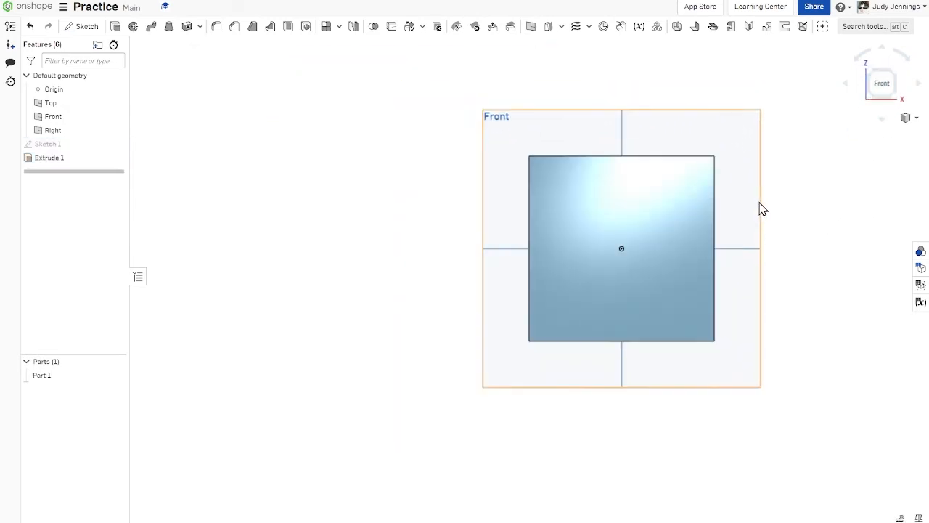
click(87, 28)
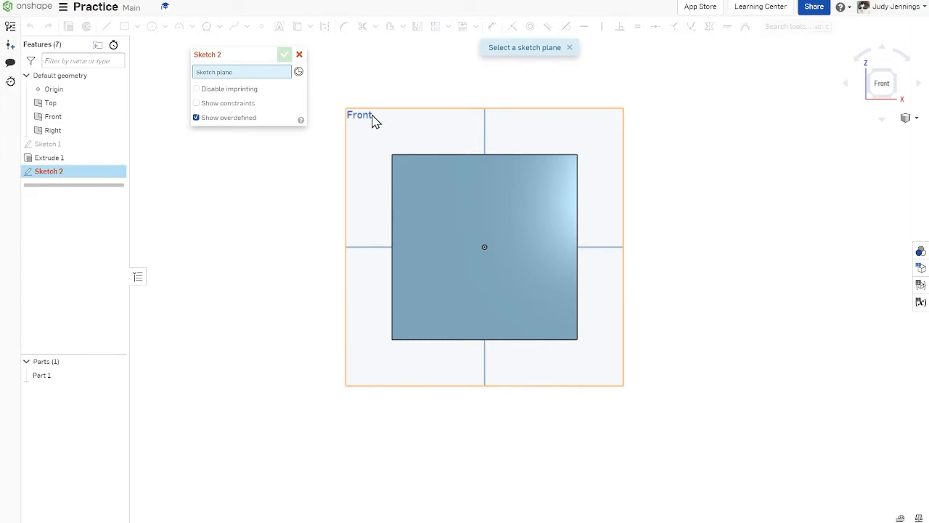
click(504, 202)
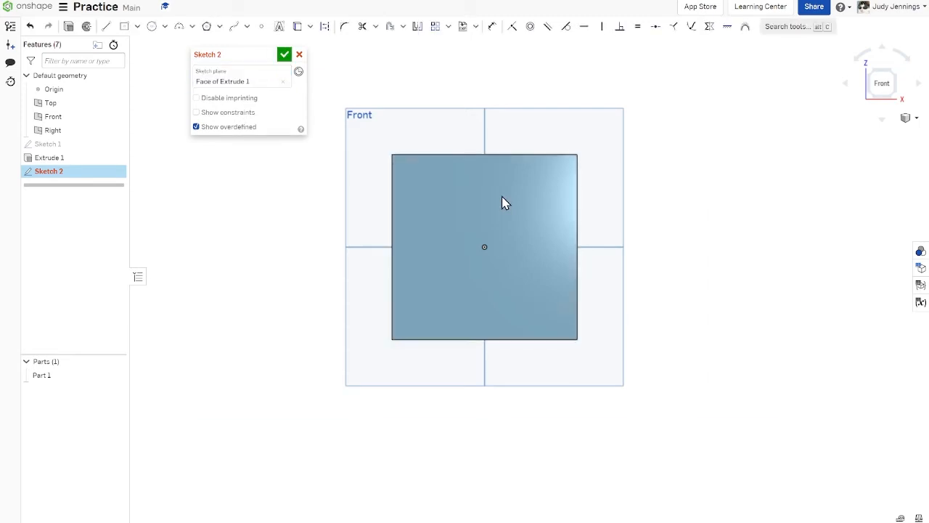
Step: Sketch a small center point rectangle about 1.2 in wide on the cube's front face, centred on the origin
click(126, 32)
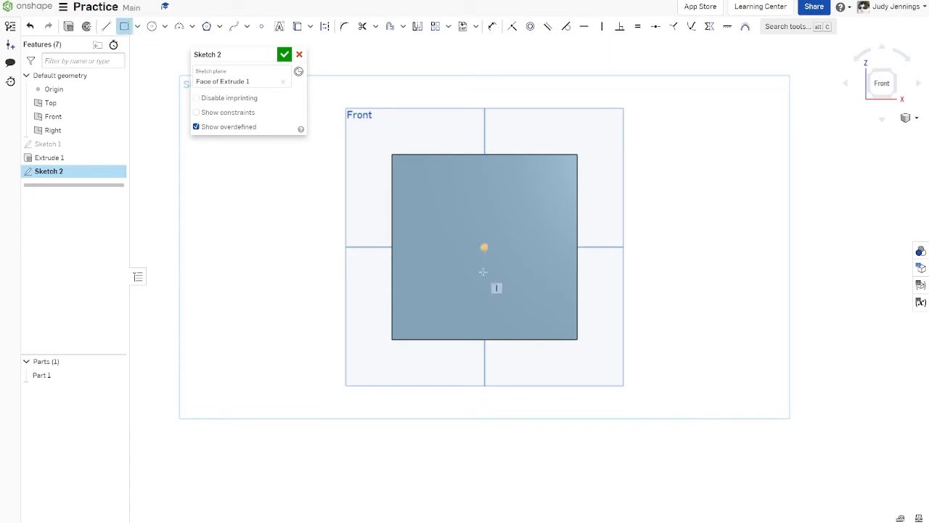
click(484, 247)
click(456, 216)
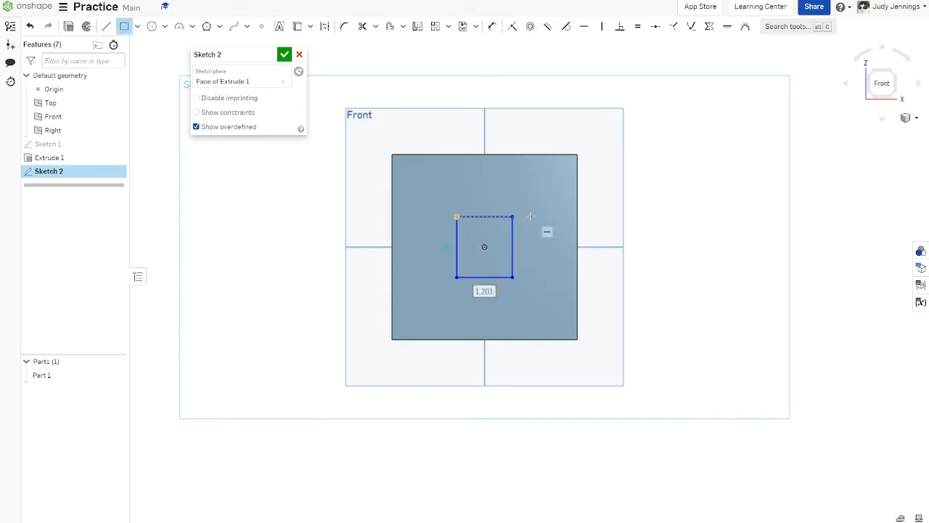
Step: Set both the width and the height of the center point rectangle to 2 in
text(2)
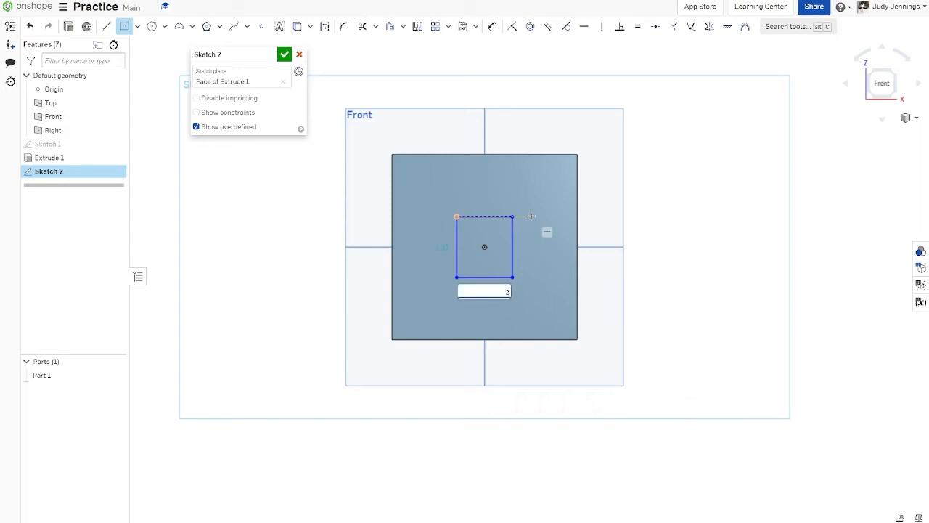
key(Tab)
text(2)
key(Return)
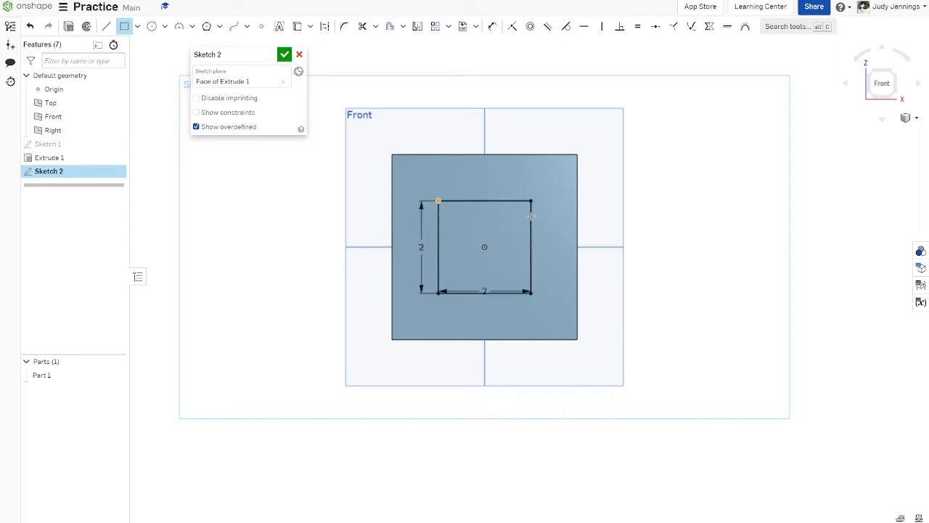
Step: Extrude the 2 in square sketch with a blind depth of about 2.44 in and make it remove material from the cube
click(68, 27)
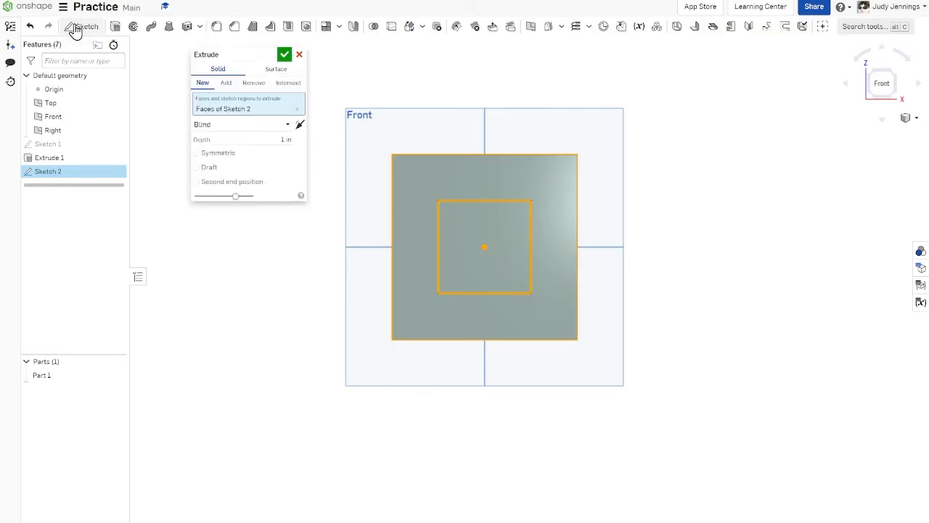
click(894, 76)
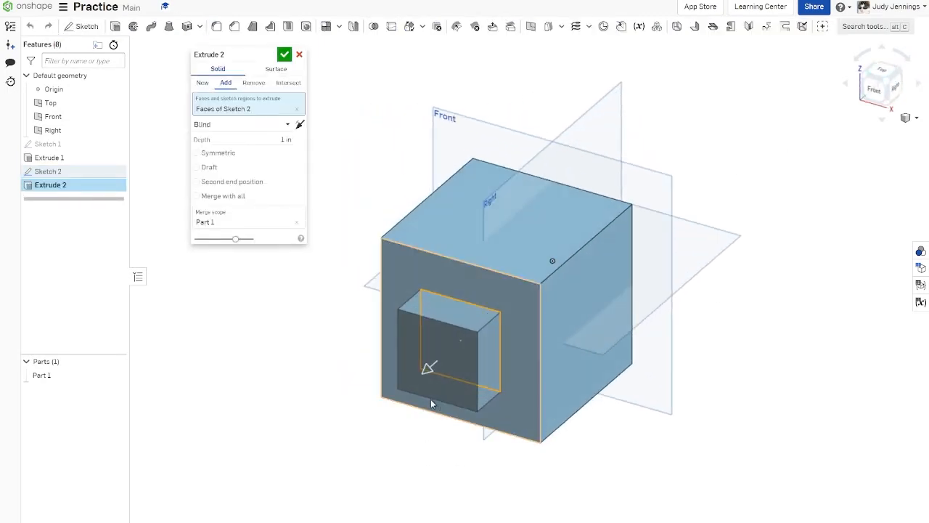
drag(429, 367, 392, 395)
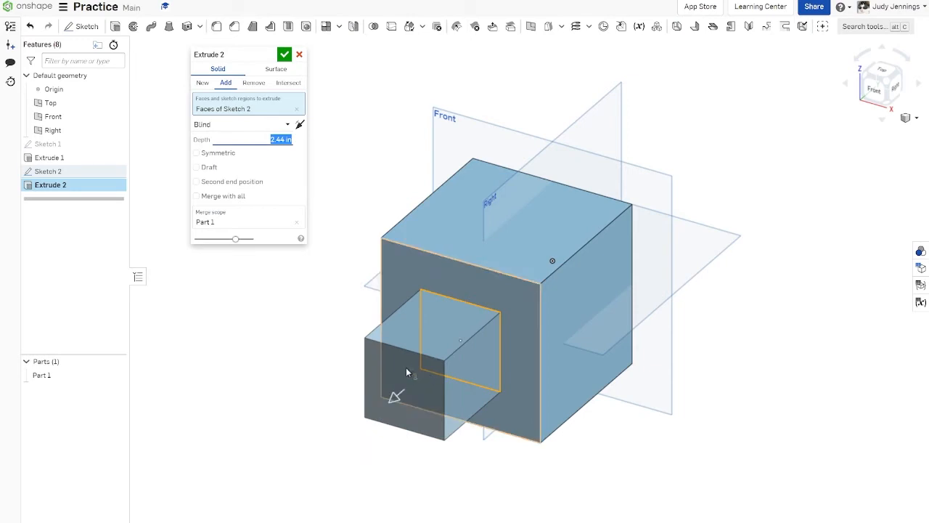
click(255, 84)
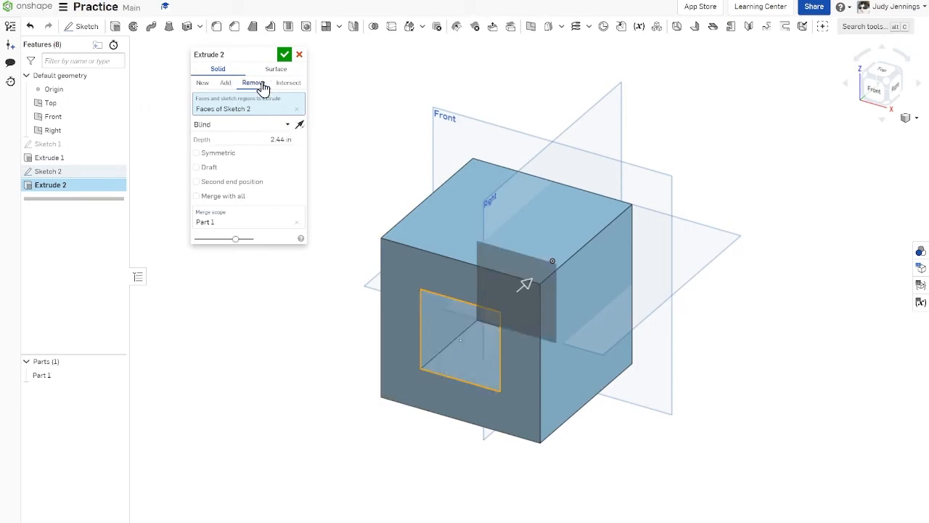
Step: Deepen the square cut to about 5.02 in so it goes completely through the cube, and accept the extrude
click(886, 73)
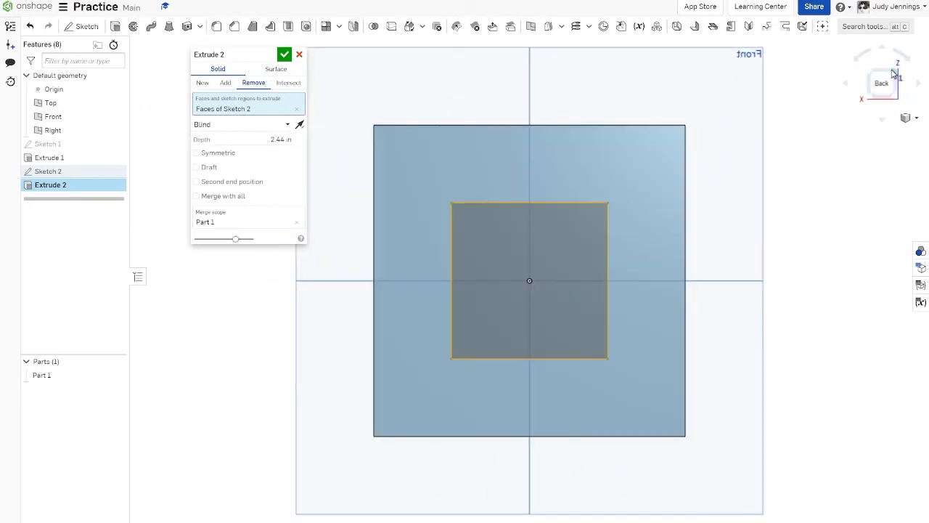
click(855, 85)
scroll(607, 97, down, 4)
middle_drag(748, 140, 689, 256)
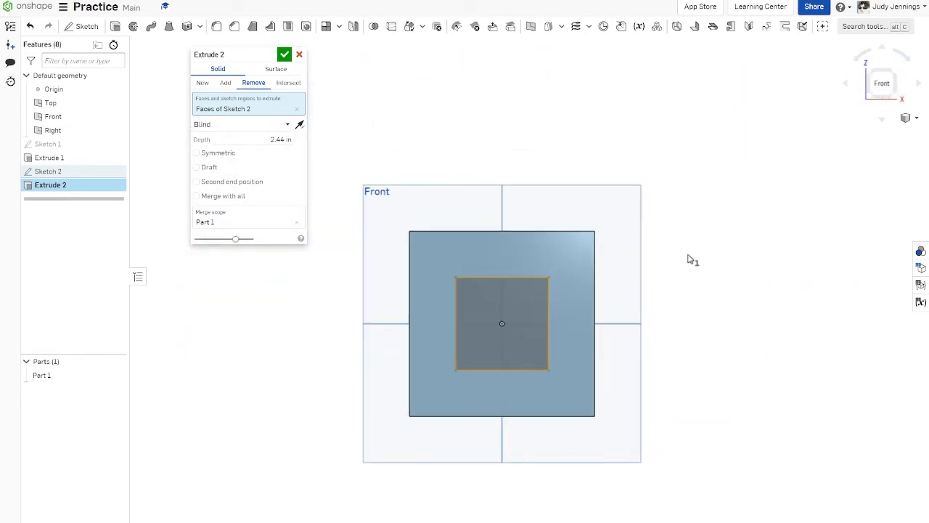
mouse_move(689, 257)
right_down()
mouse_move(666, 248)
mouse_move(656, 269)
mouse_move(687, 257)
mouse_move(672, 251)
right_up()
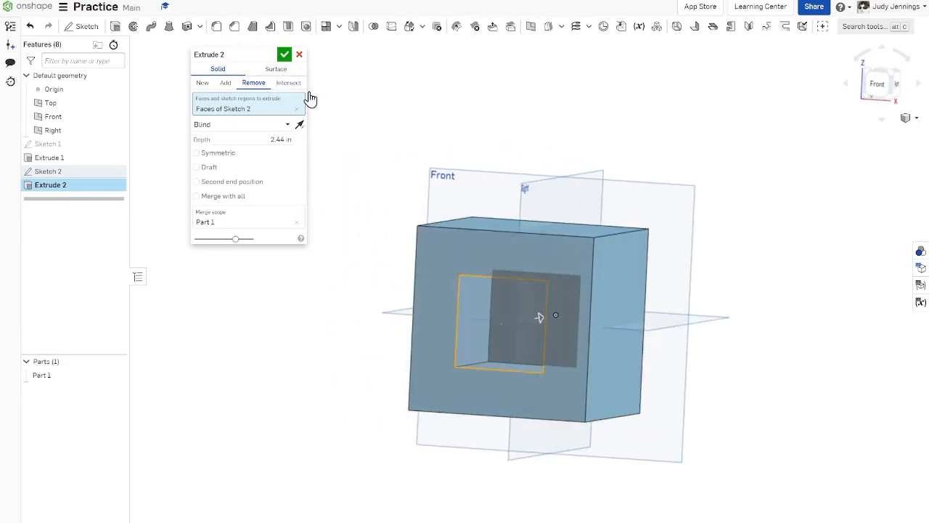
right_drag(357, 126, 303, 127)
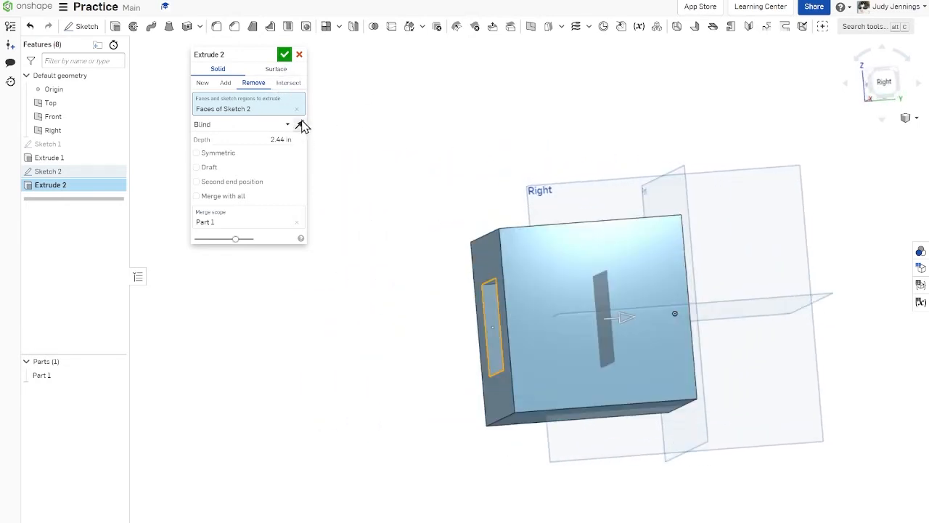
click(885, 83)
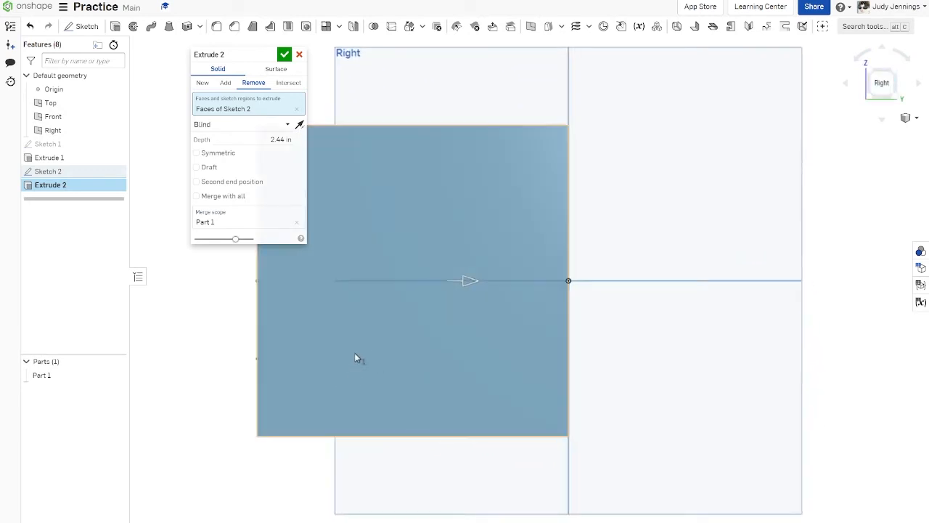
drag(474, 296, 444, 290)
click(286, 138)
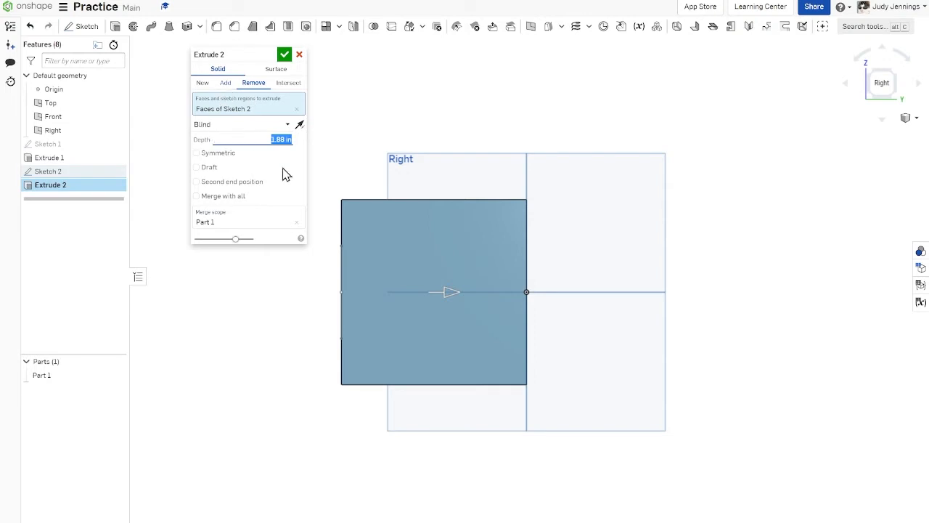
drag(453, 294, 587, 296)
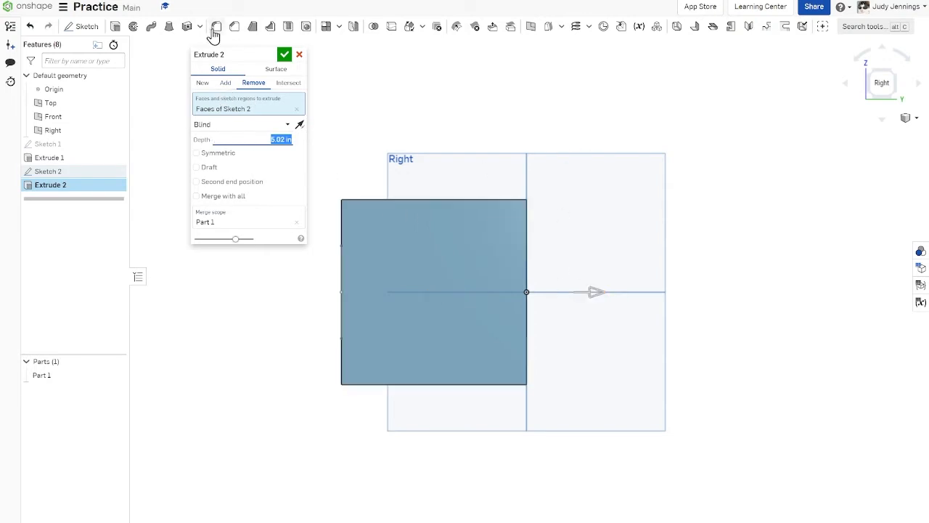
click(287, 58)
right_drag(726, 99, 797, 106)
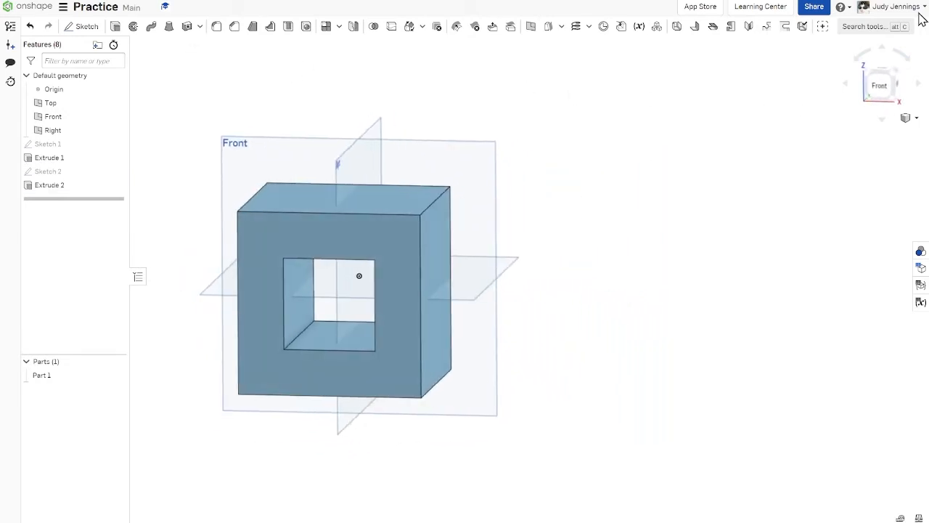
click(895, 74)
scroll(773, 216, down, 2)
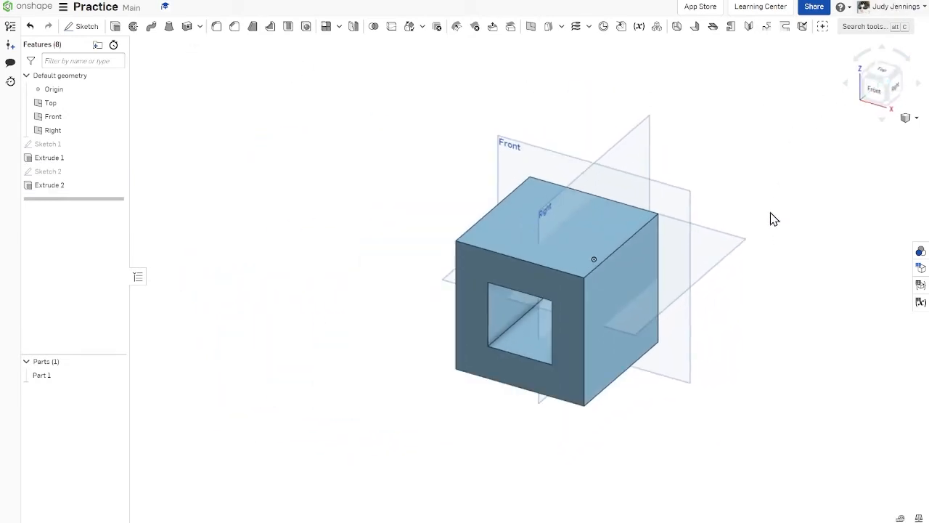
click(874, 91)
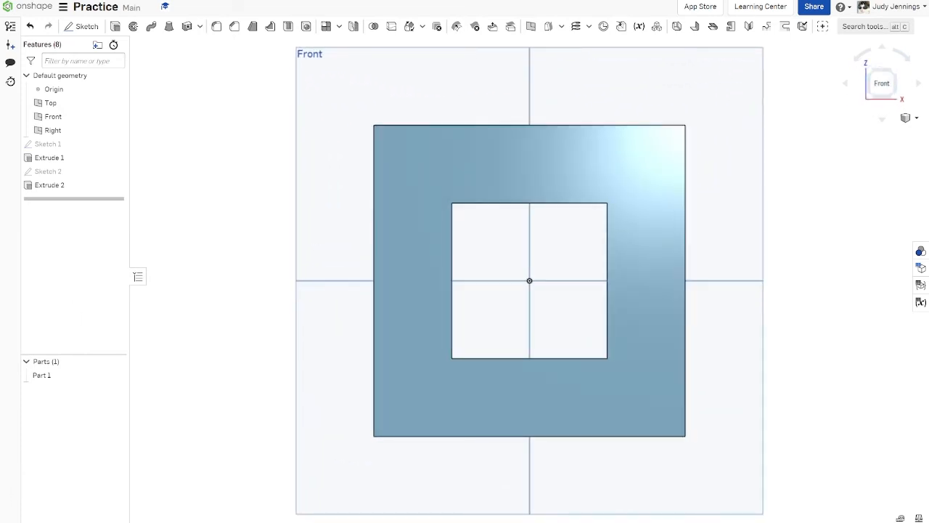
Step: Create a second Part Studio in the document and make it the active one
click(14, 517)
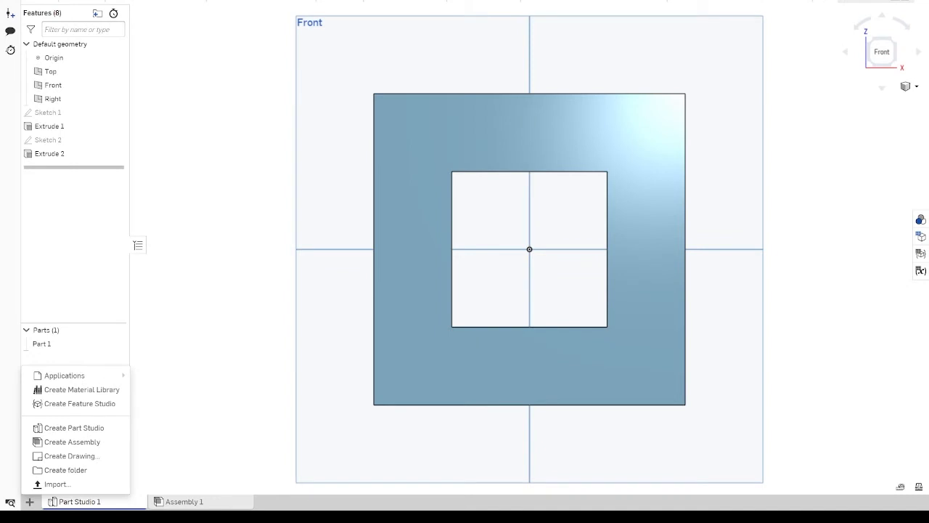
click(88, 500)
click(31, 502)
click(65, 432)
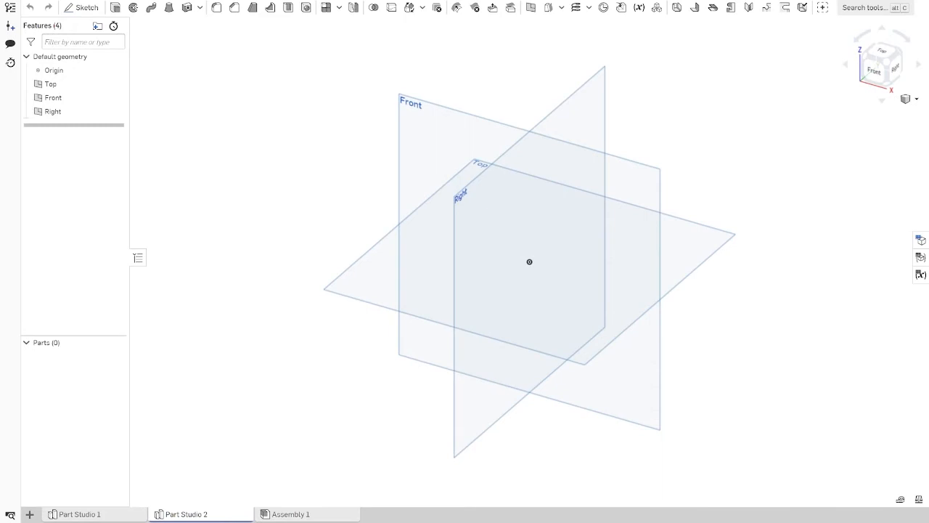
click(131, 515)
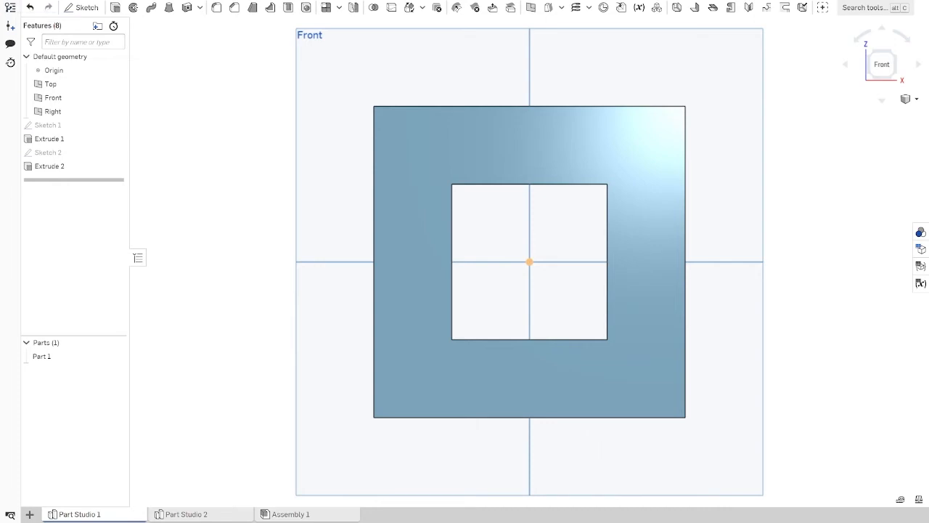
click(239, 514)
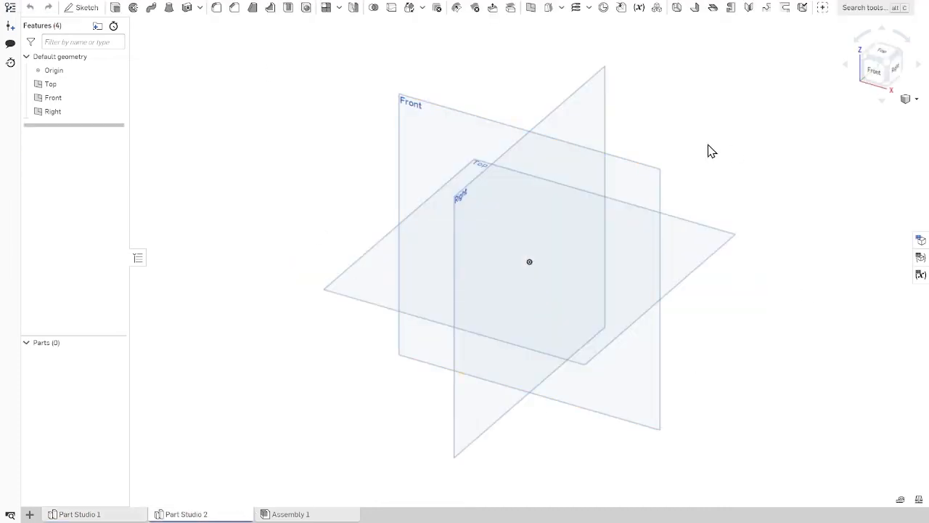
Step: Start a new sketch on the Front plane of the new Part Studio, viewed from the front
click(873, 72)
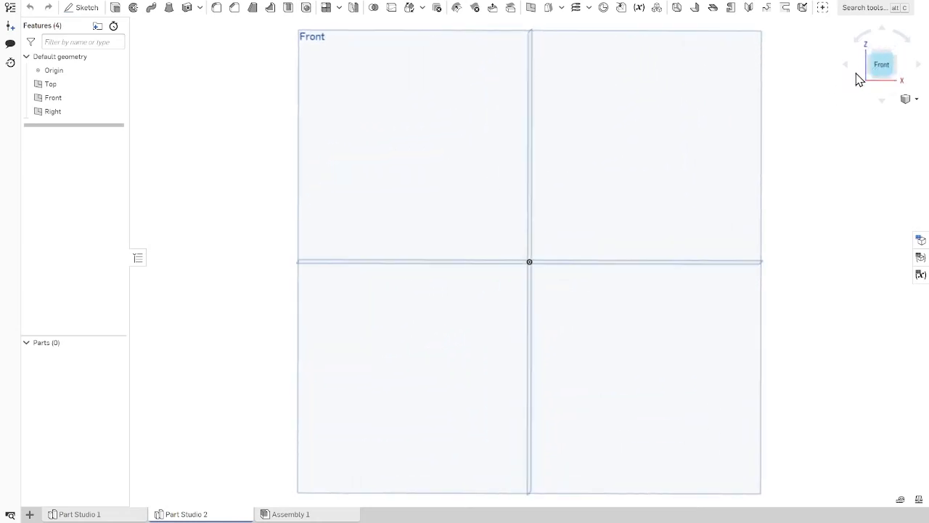
click(91, 7)
click(431, 134)
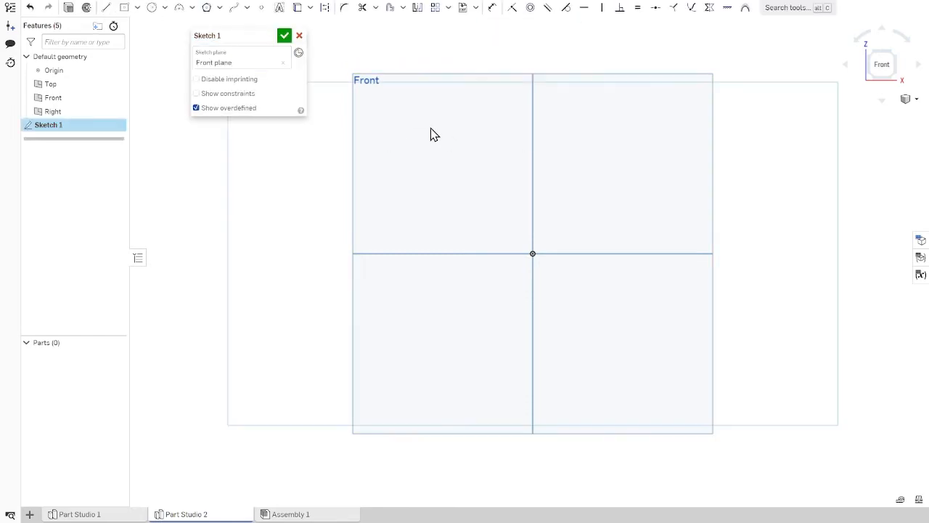
Step: Sketch a corner rectangle about 1.4 in wide and 2.4 in high, starting at the origin and extending up and to the right
click(136, 11)
click(137, 27)
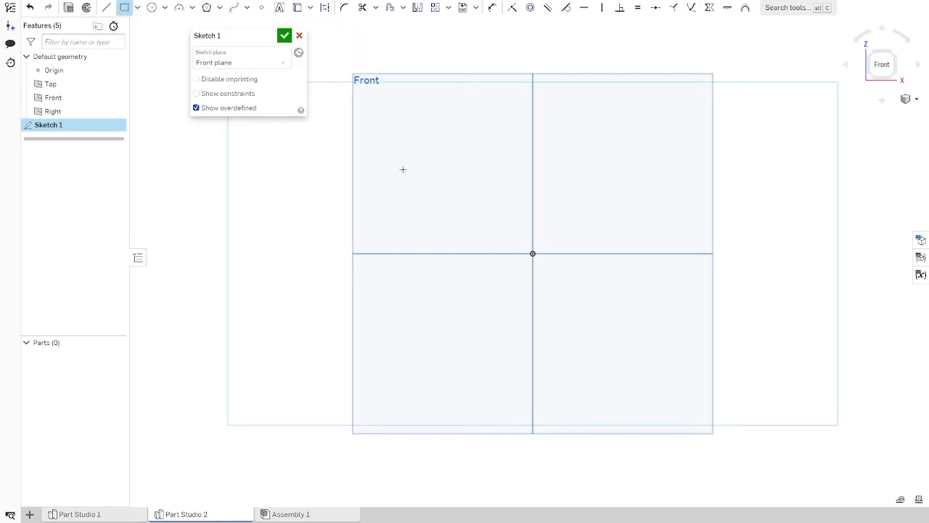
click(533, 253)
click(617, 110)
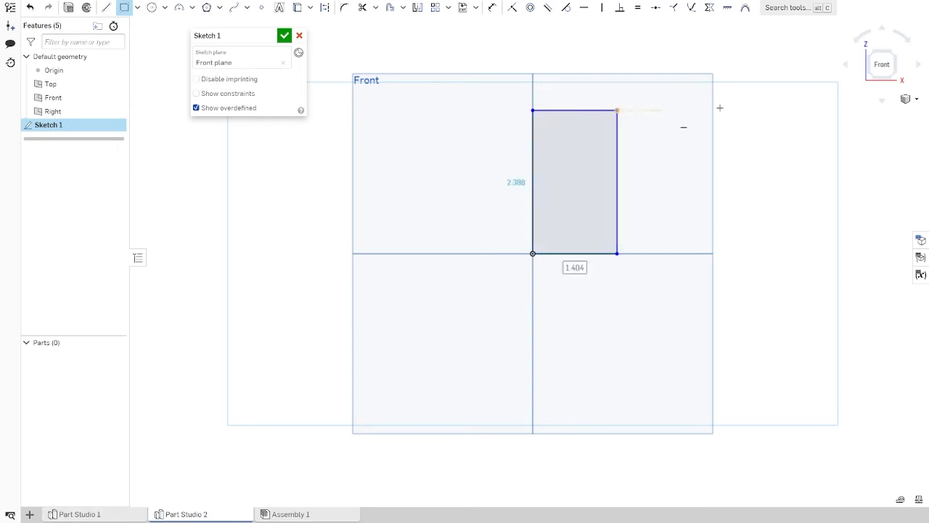
Step: Set the rectangle's width to 1 in and its height to 2 in
text(1)
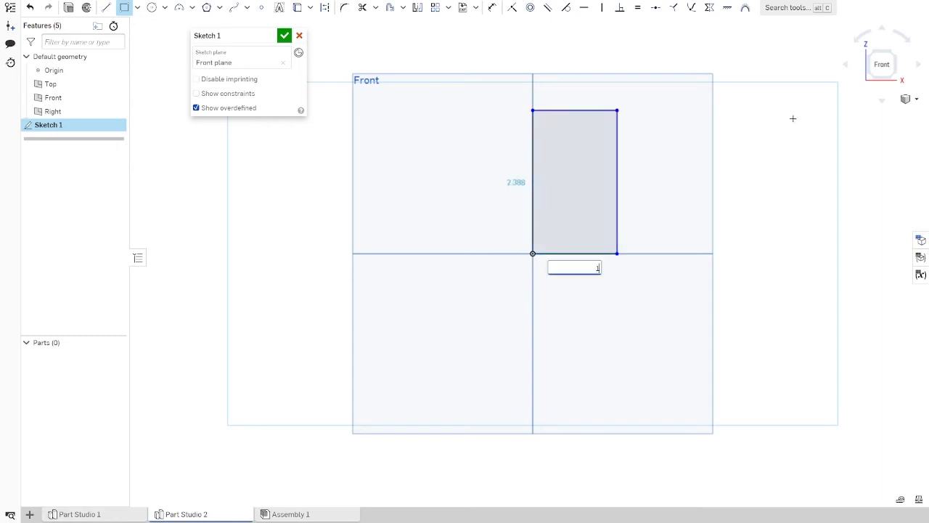
key(Return)
text(2)
key(Return)
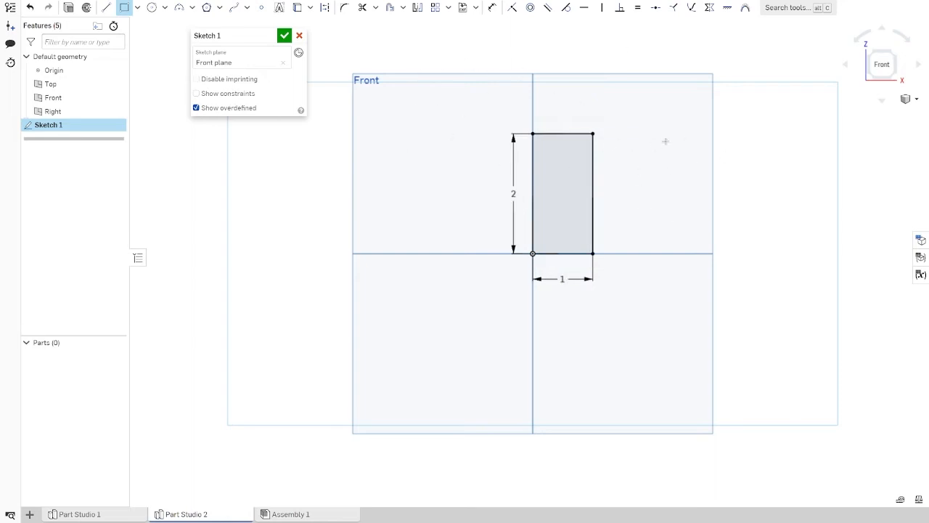
Step: Revolve the rectangle as a new solid, a full turn around its vertical edge through the origin
click(87, 14)
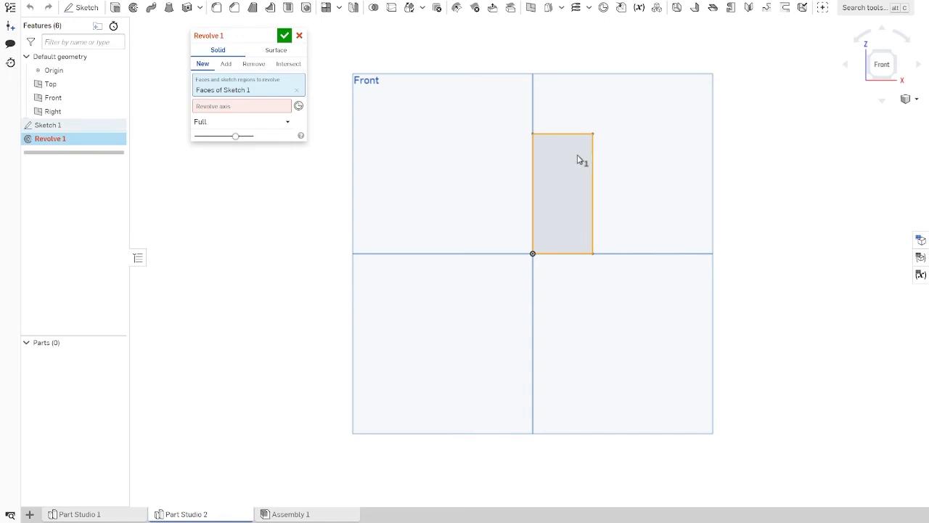
click(241, 109)
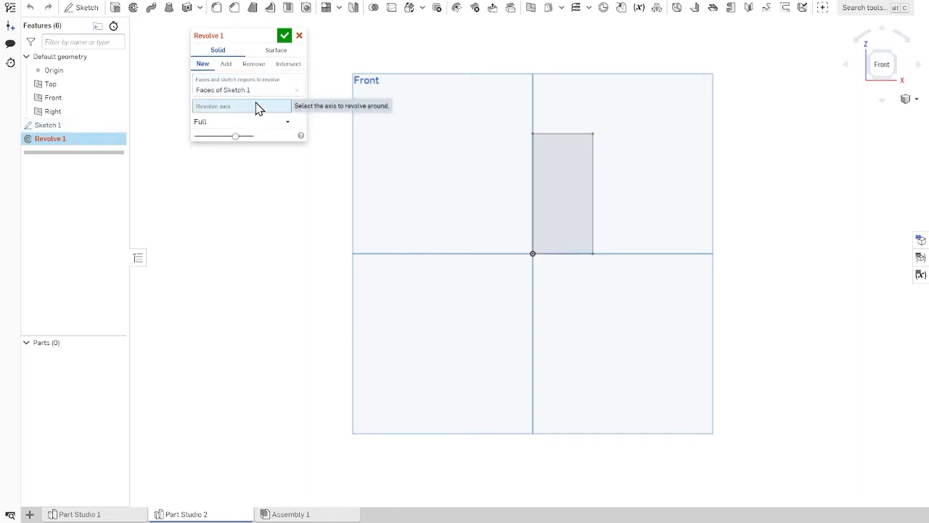
click(533, 172)
right_drag(689, 129, 675, 153)
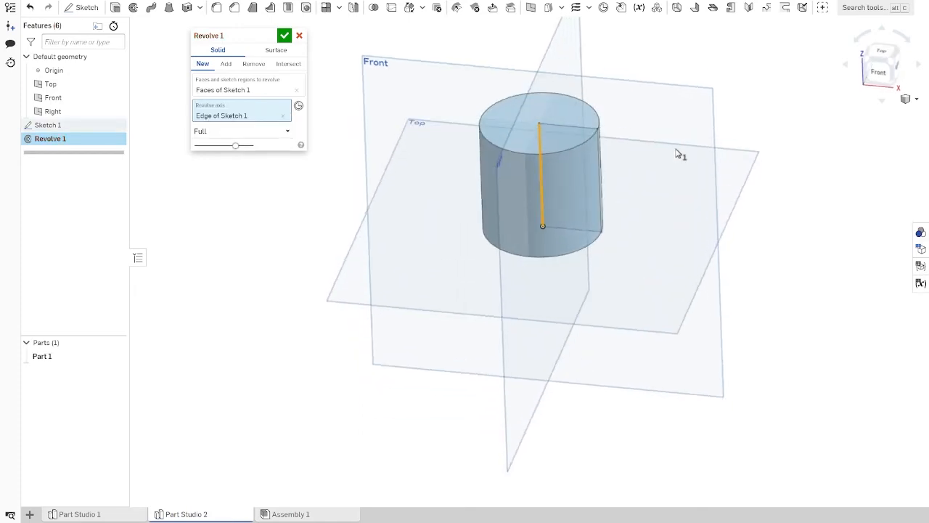
key(shift+1)
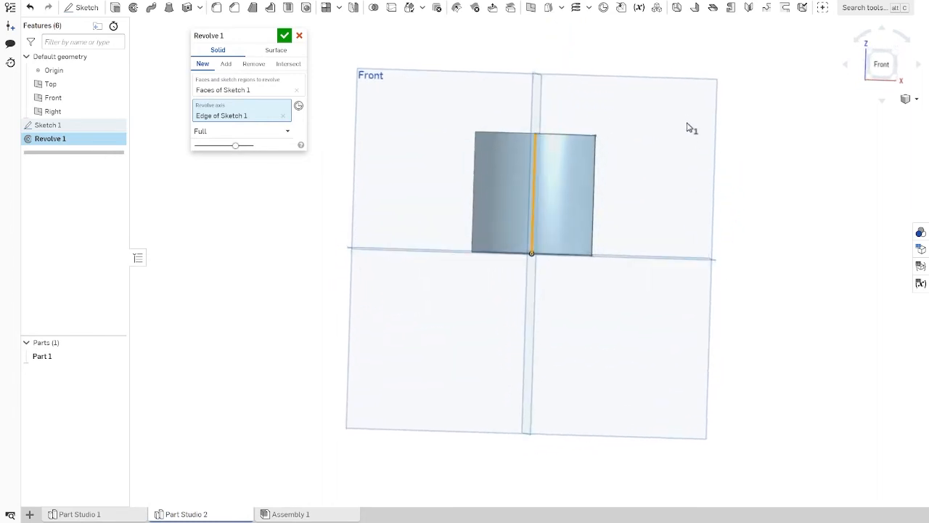
click(880, 64)
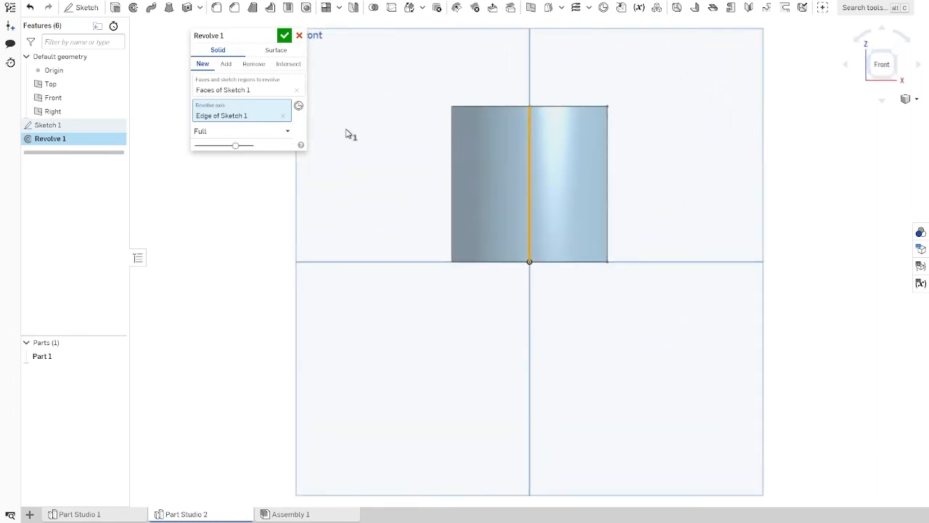
Step: Replace the revolve axis with the rectangle's bottom horizontal edge, accept the full revolve and view the disc from the right
click(283, 117)
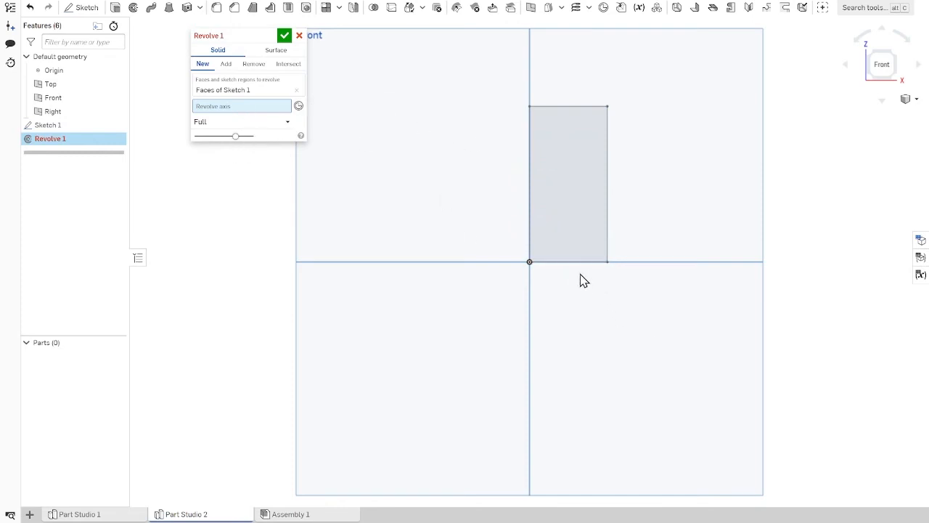
click(599, 263)
mouse_move(603, 266)
right_down()
mouse_move(732, 251)
mouse_move(691, 260)
mouse_move(842, 253)
mouse_move(826, 263)
mouse_move(770, 254)
mouse_move(741, 276)
mouse_move(679, 260)
mouse_move(695, 269)
right_up()
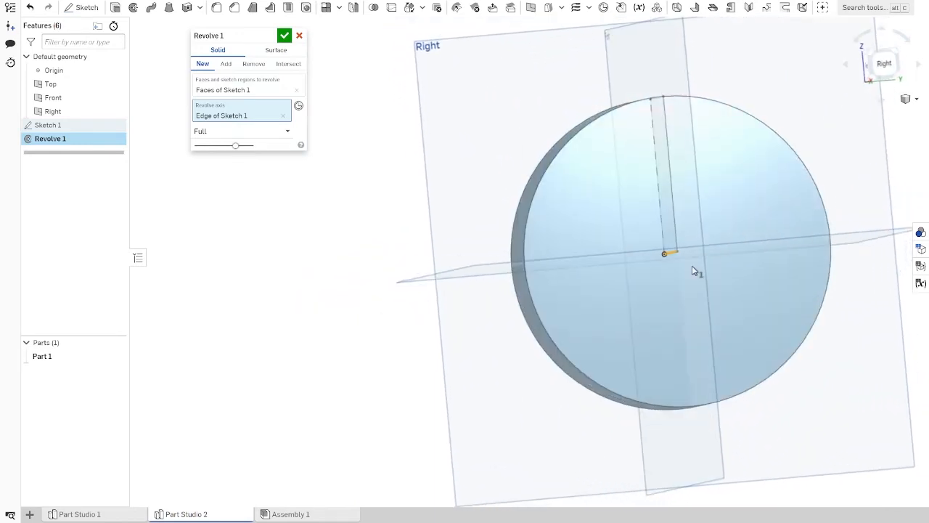
click(283, 38)
click(882, 63)
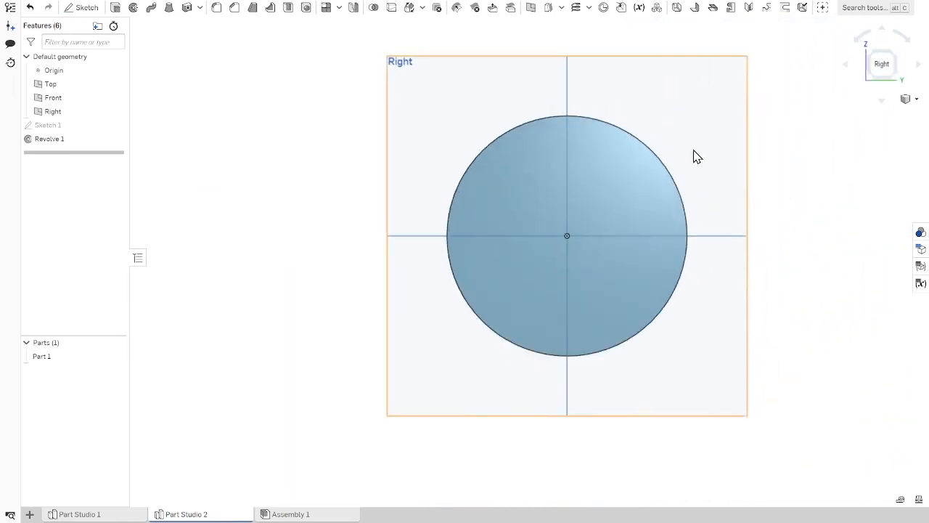
Step: Create a third Part Studio and start a sketch on its Front plane
scroll(693, 155, down, 2)
click(29, 514)
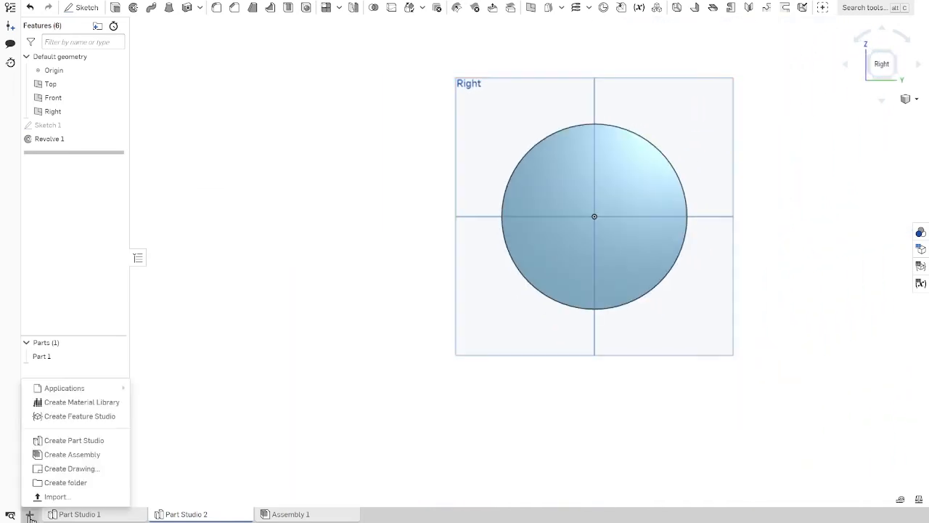
click(64, 443)
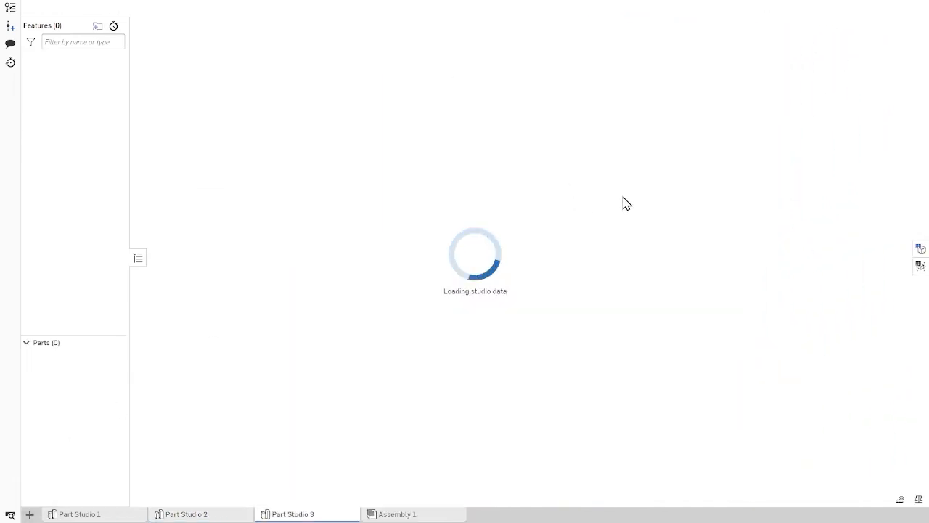
click(874, 70)
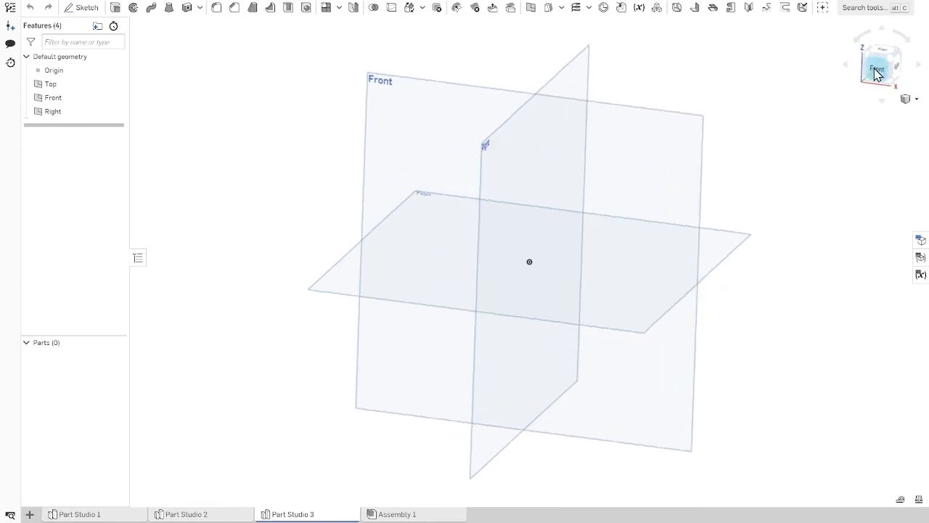
click(82, 7)
click(408, 178)
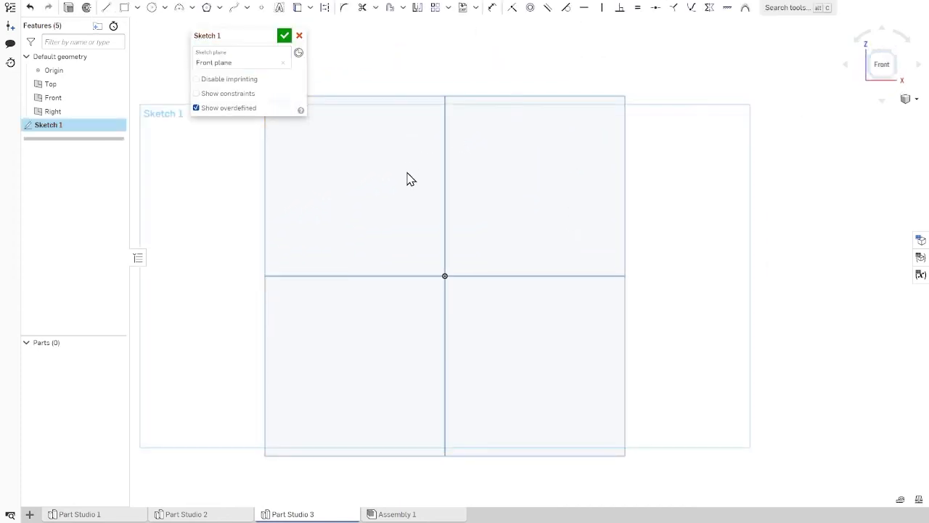
Step: Sketch a center point rectangle centred on the origin, 4 in wide and 4 in high
click(107, 8)
click(137, 8)
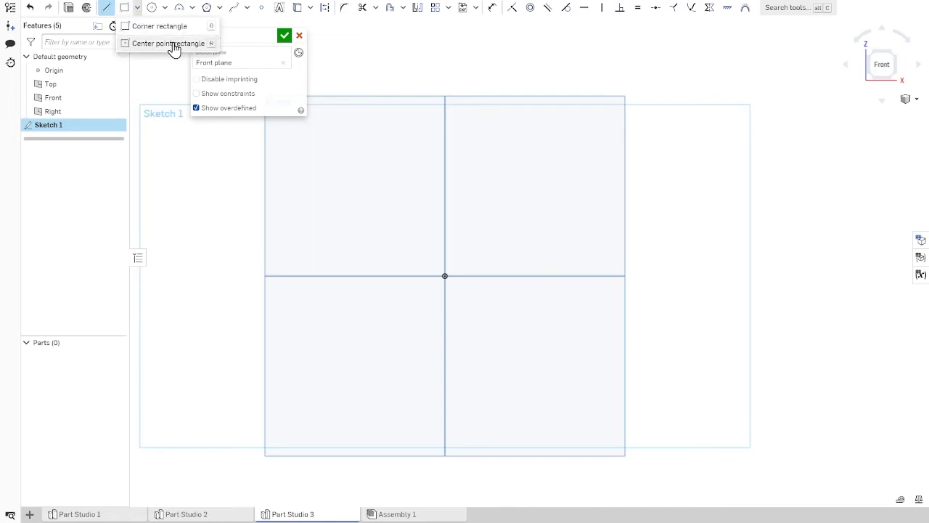
click(173, 44)
click(444, 276)
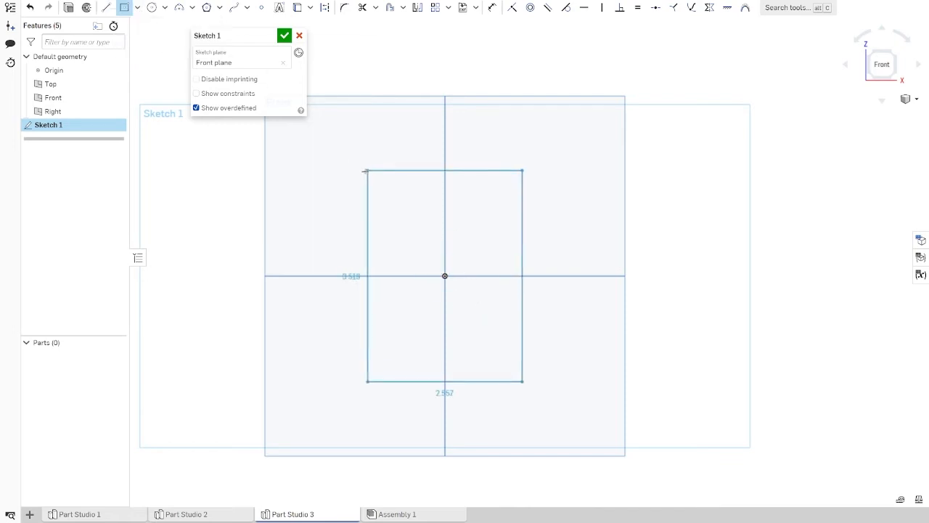
click(533, 201)
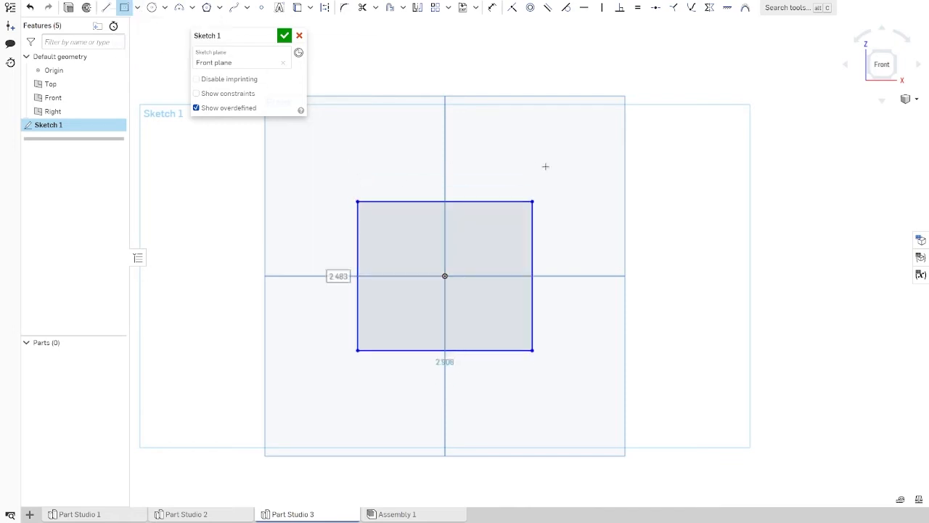
text(4)
key(Return)
text(4)
key(Return)
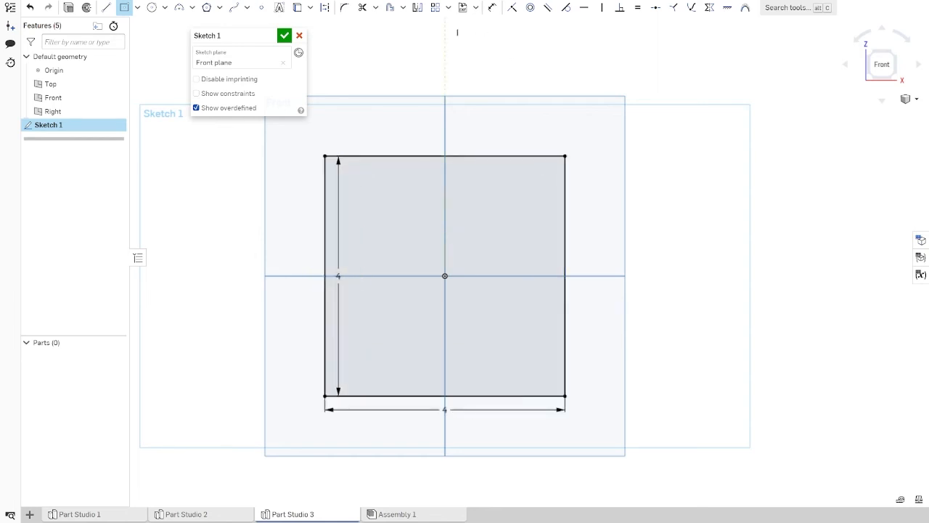
Step: Draw a sloped roof line about 2.7 in long from the square's upper-left corner to an apex directly above the origin
click(106, 8)
scroll(472, 177, down, 3)
middle_drag(482, 184, 478, 294)
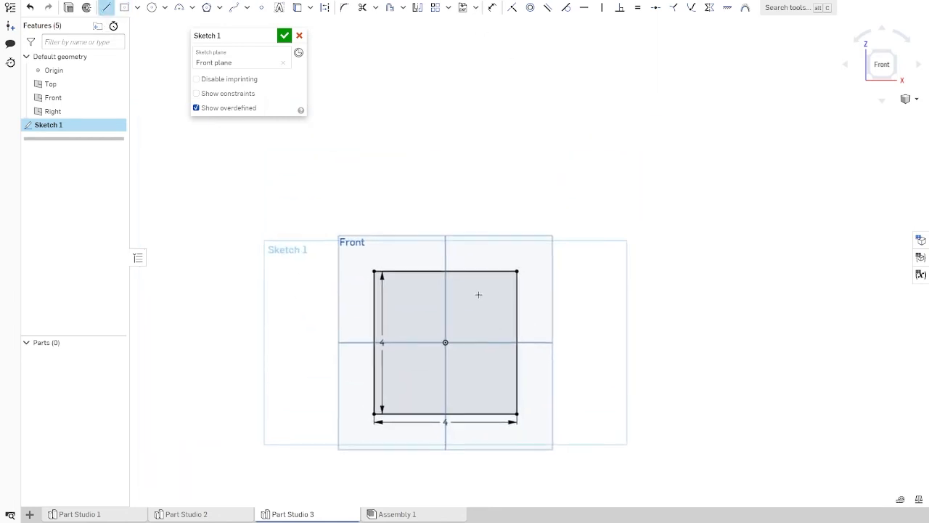
click(369, 275)
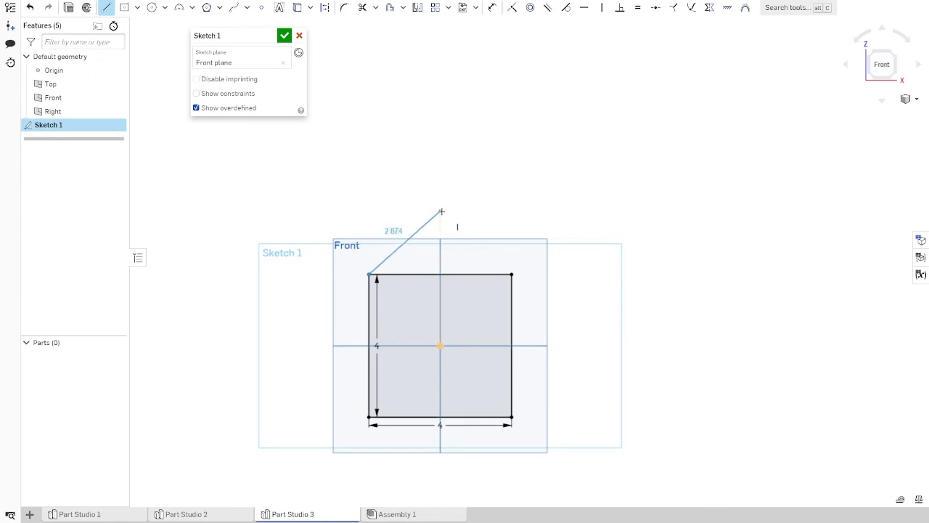
scroll(441, 211, up, 5)
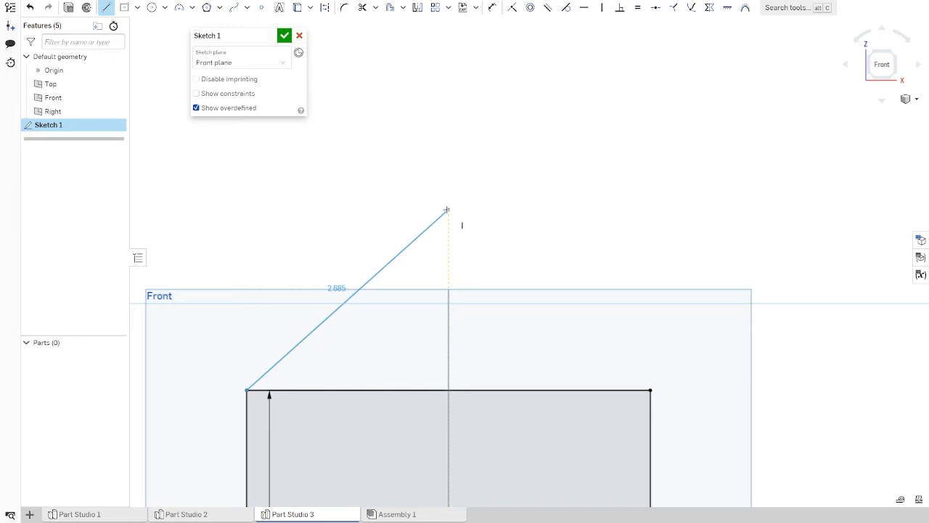
click(446, 210)
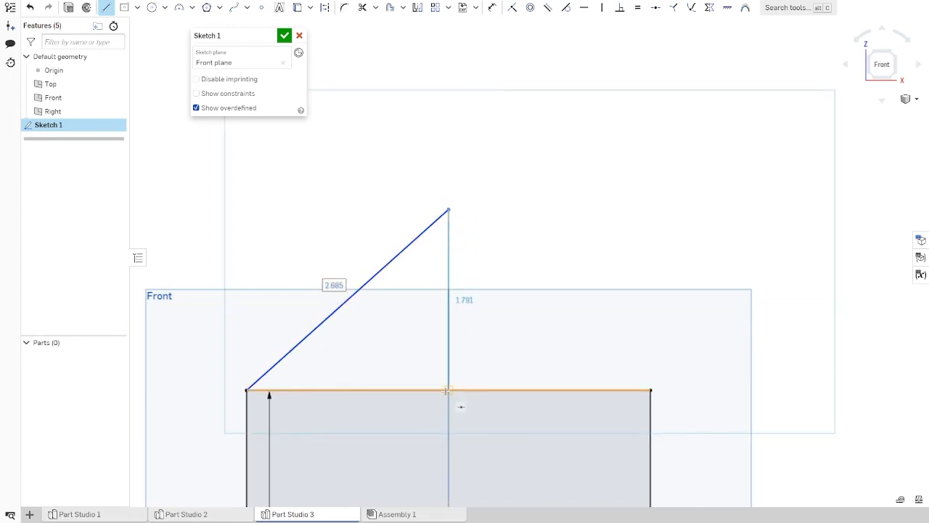
key(Escape)
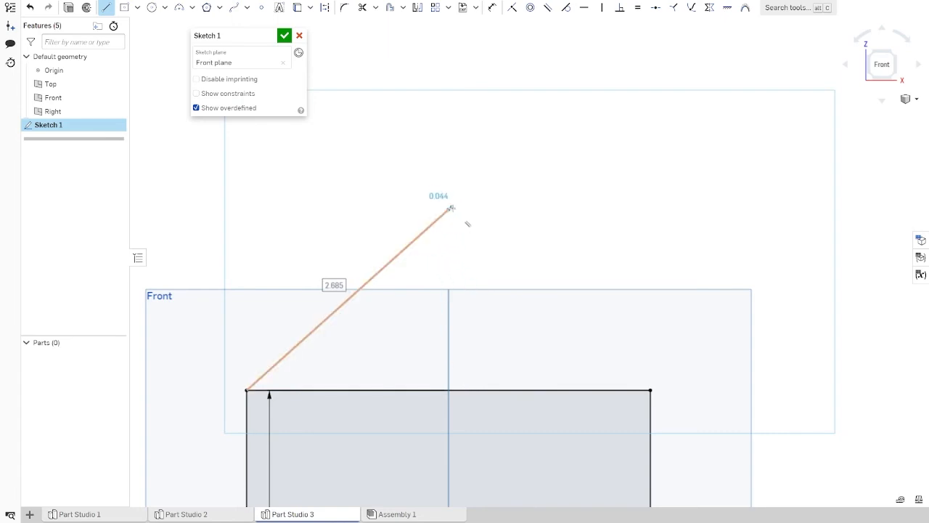
Step: Try a second roof line from the apex to the square's upper-right corner and undo it
click(447, 210)
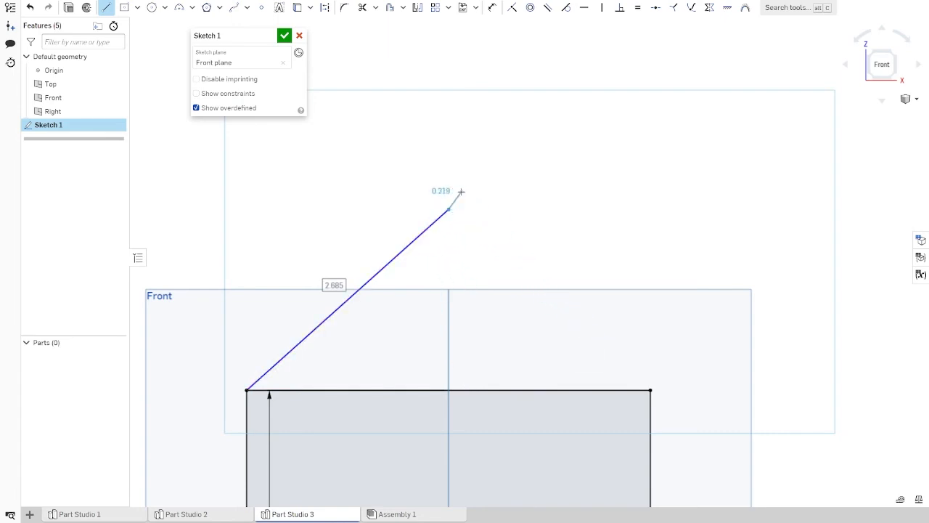
click(650, 390)
scroll(657, 314, down, 3)
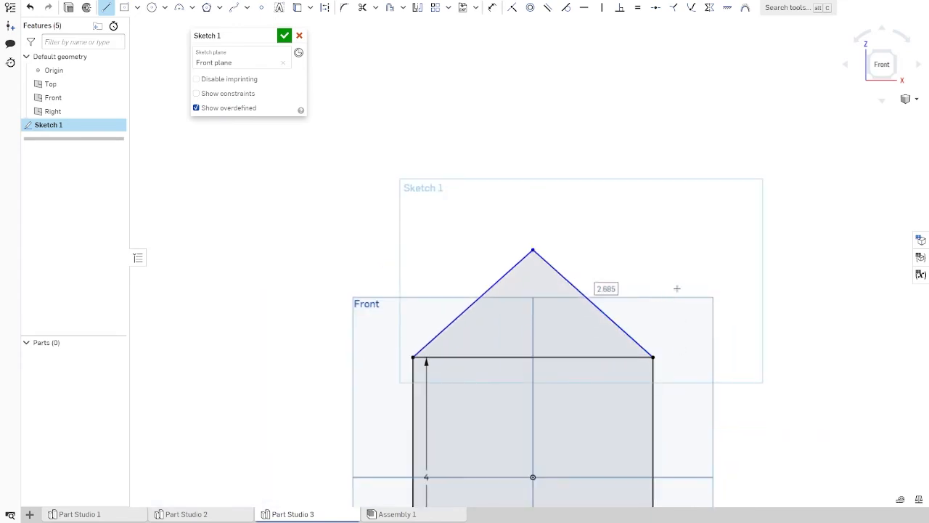
mouse_move(677, 288)
middle_down()
mouse_move(651, 297)
mouse_move(606, 191)
middle_up()
scroll(601, 193, up, 3)
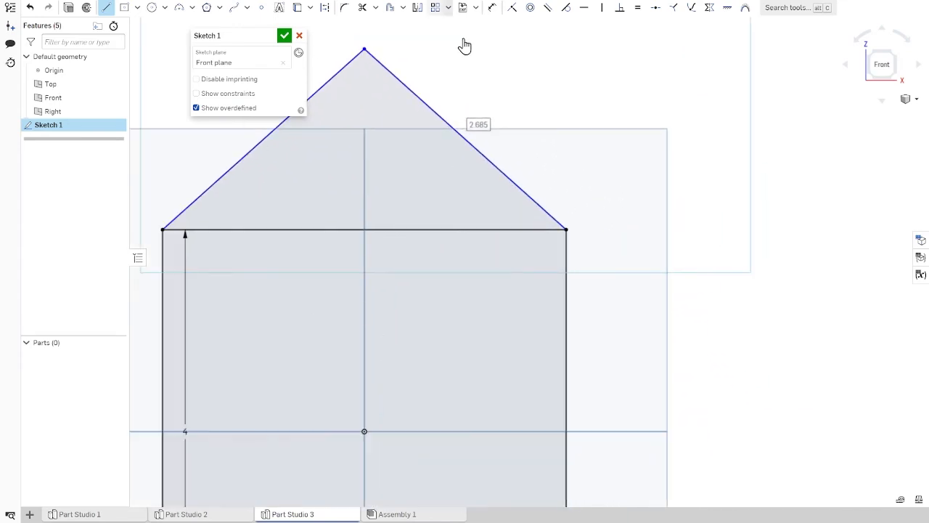
scroll(473, 181, down, 3)
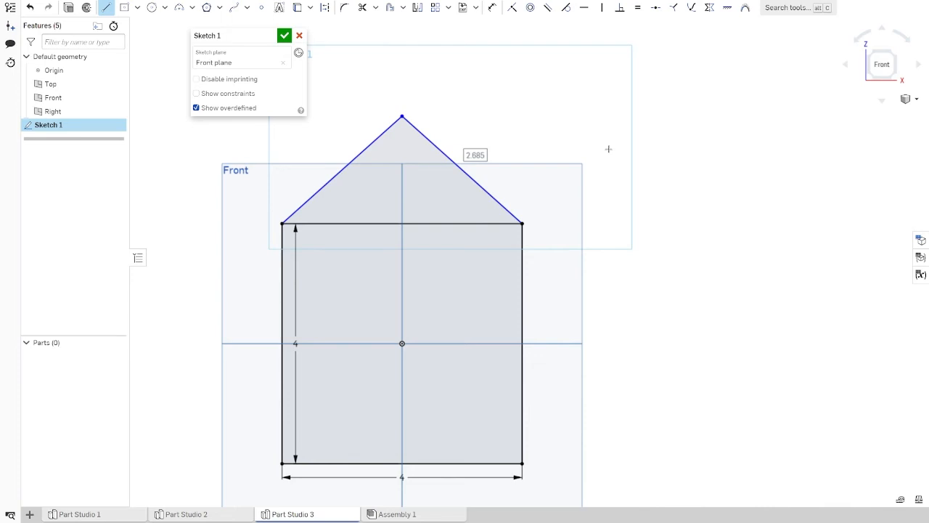
key(Escape)
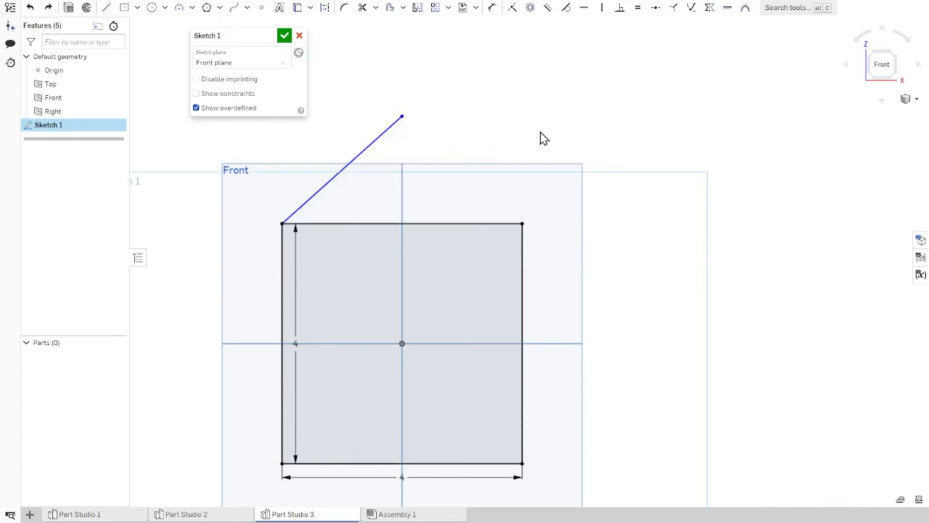
Step: Try a second roof line ending just above the square's upper-right corner, leaving a small gap, and undo it
click(107, 7)
click(401, 115)
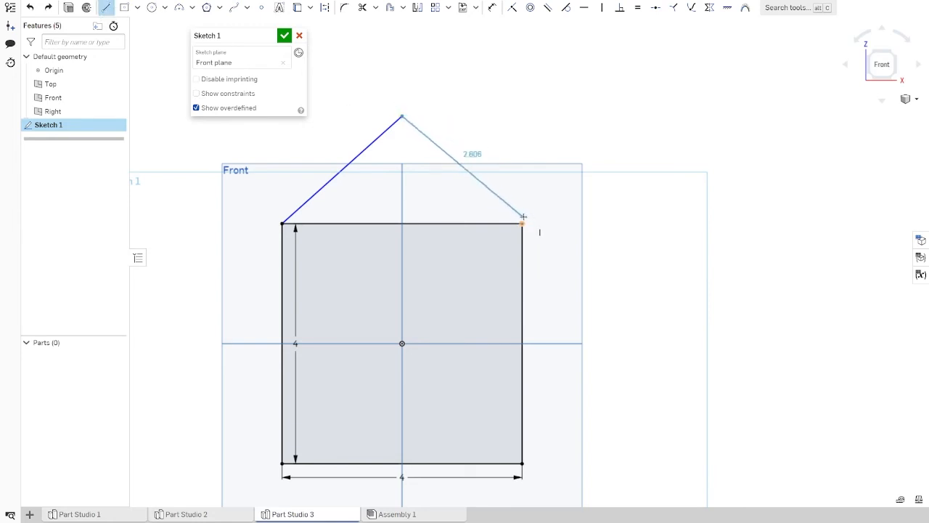
click(522, 218)
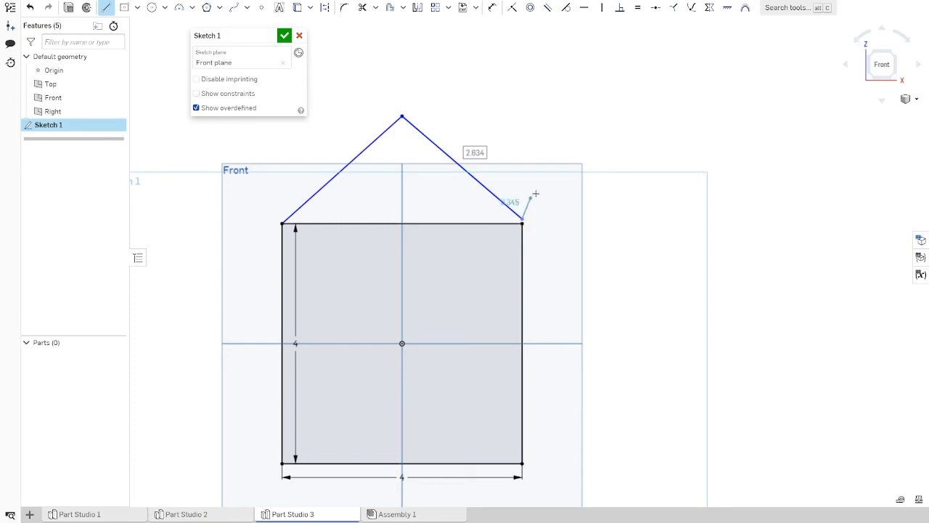
key(Escape)
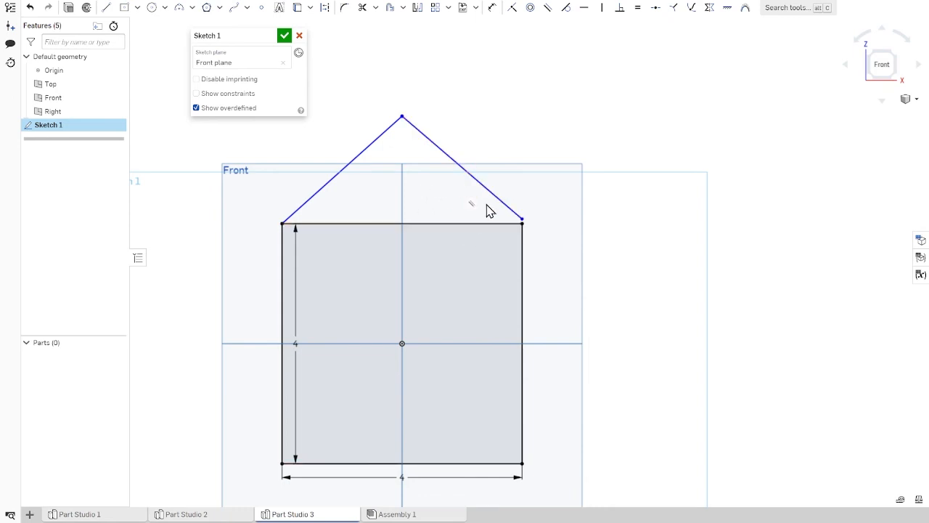
key(ctrl+z)
Step: Close the roof with a line about 2.7 in long from the apex to the square's upper-right corner
click(107, 7)
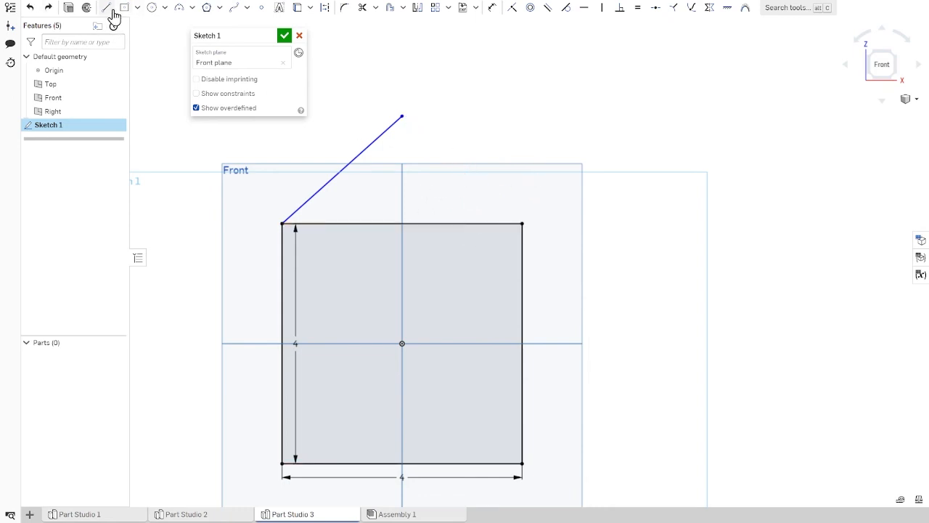
click(403, 117)
click(522, 223)
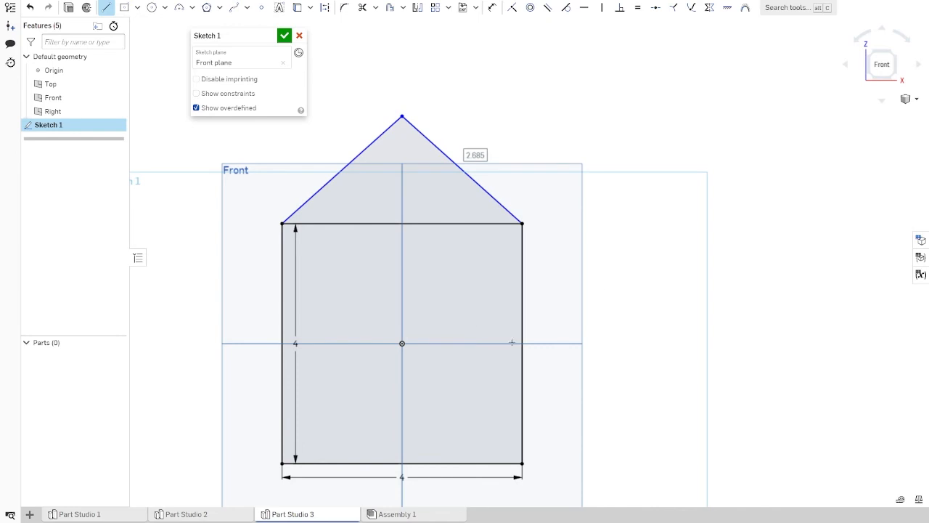
scroll(512, 343, down, 2)
mouse_move(514, 342)
middle_down()
mouse_move(643, 305)
mouse_move(586, 268)
middle_up()
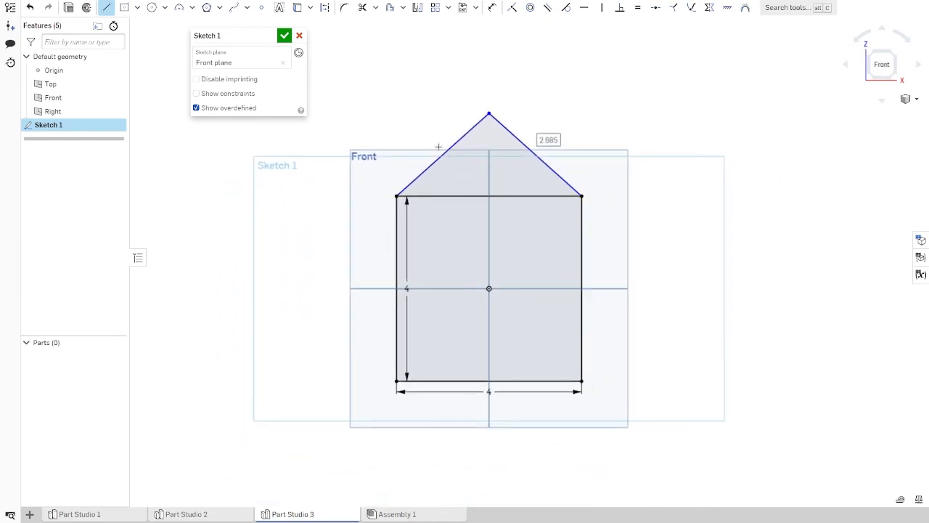
Step: Extrude the square and roof regions together as a new solid with a blind depth of 4 in
click(70, 9)
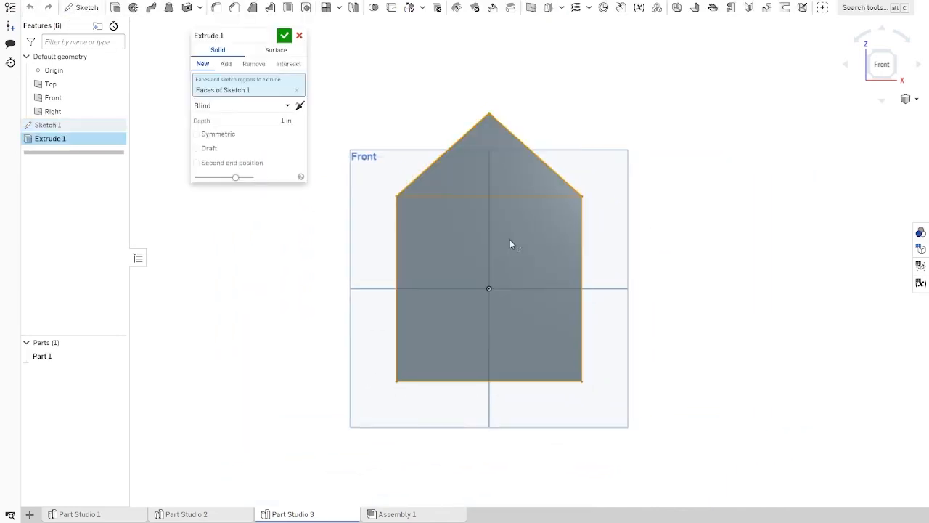
right_drag(636, 282, 599, 290)
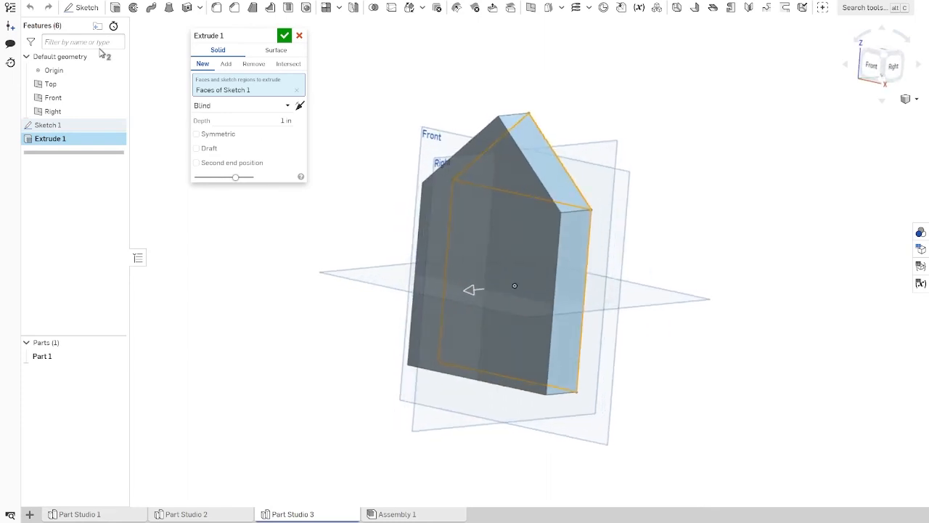
click(275, 121)
text(4)
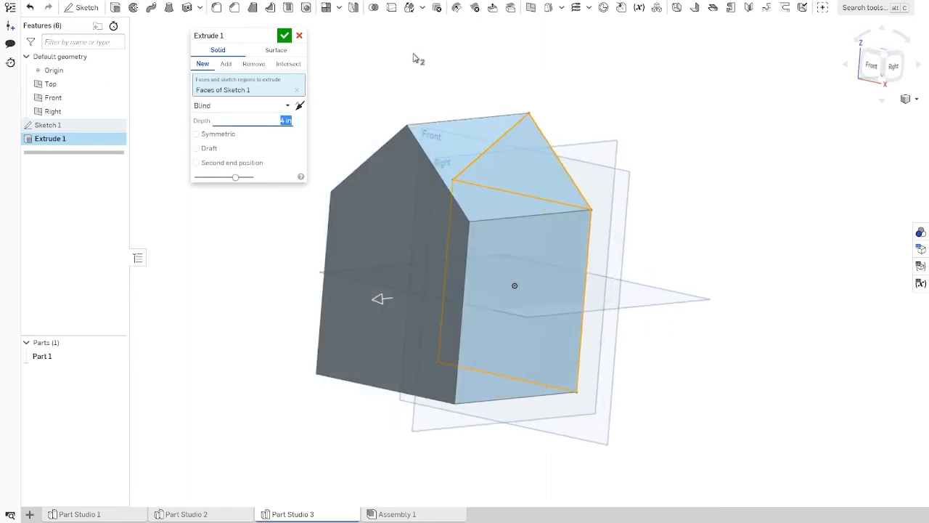
click(286, 38)
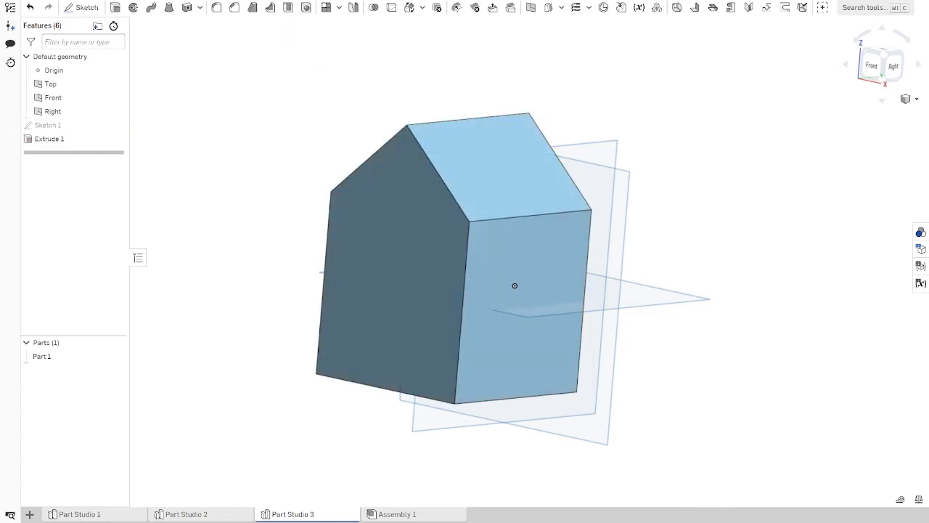
Step: Shell the house solid with a 0.1 in wall thickness, removing its bottom face
click(874, 67)
right_drag(665, 202, 684, 207)
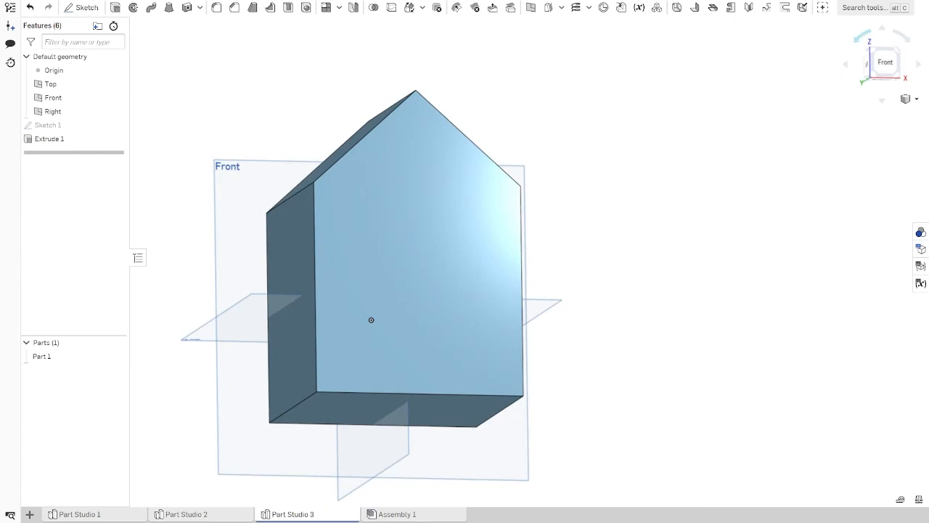
click(883, 64)
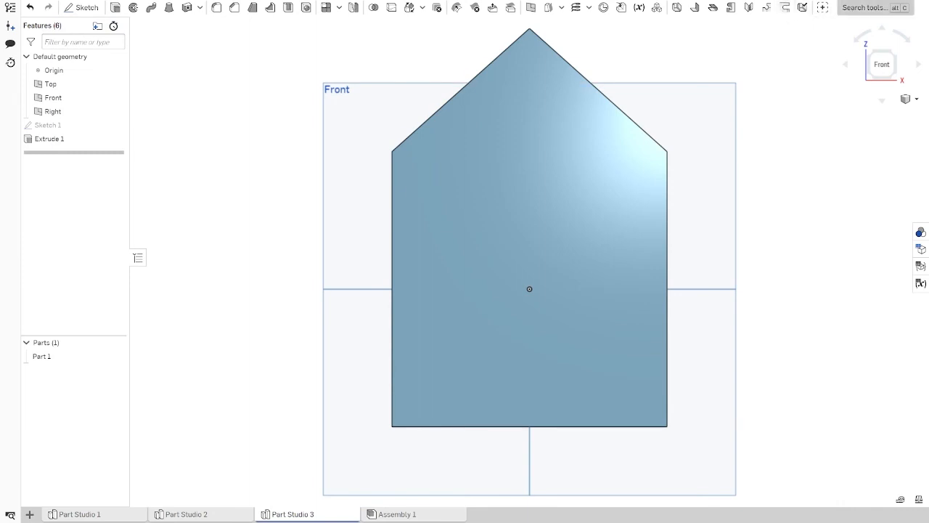
click(871, 8)
text(sh)
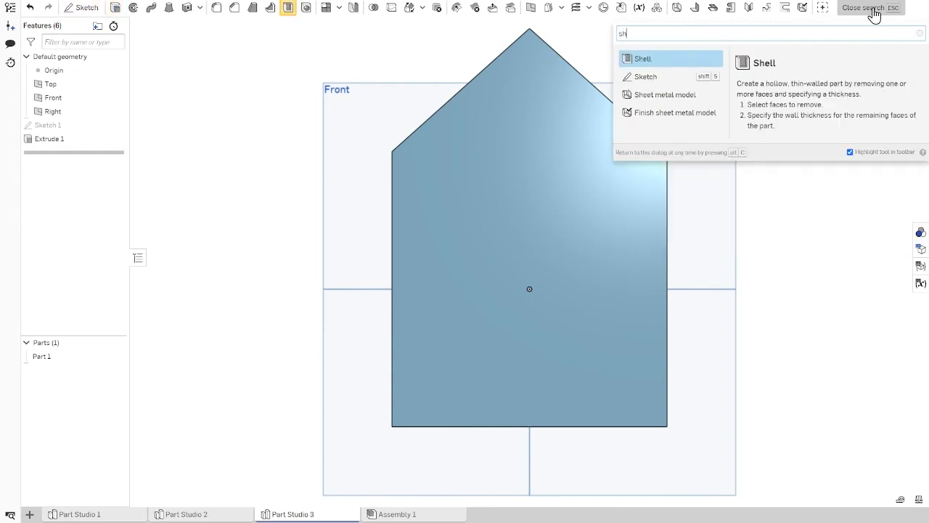
key(Return)
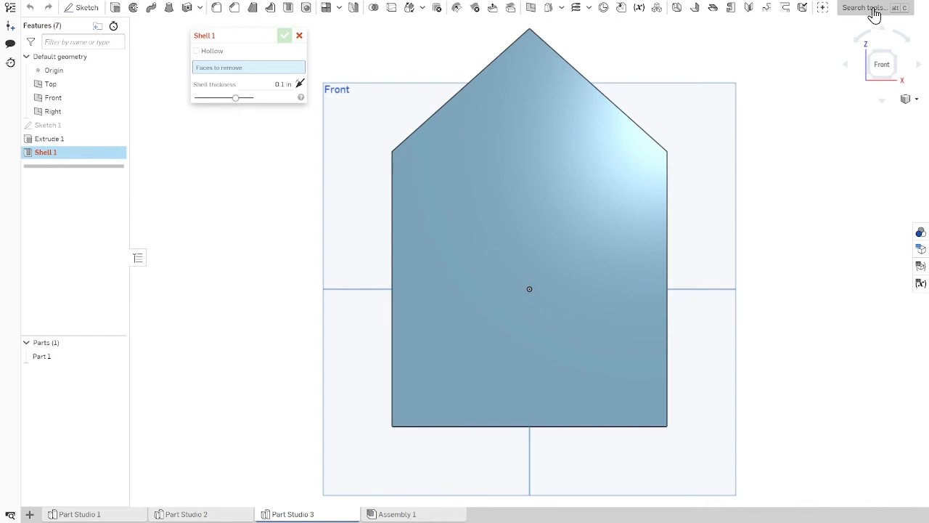
right_drag(863, 129, 787, 161)
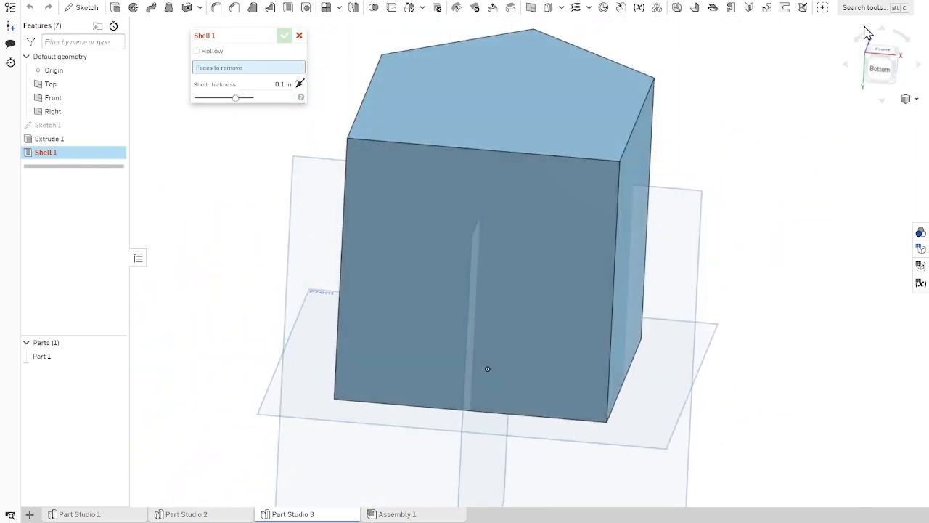
click(882, 73)
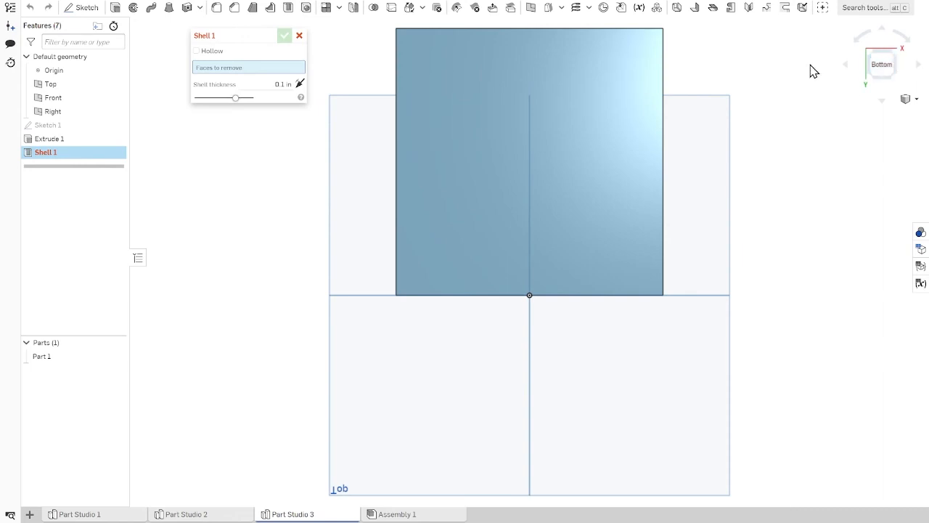
middle_drag(814, 108, 771, 165)
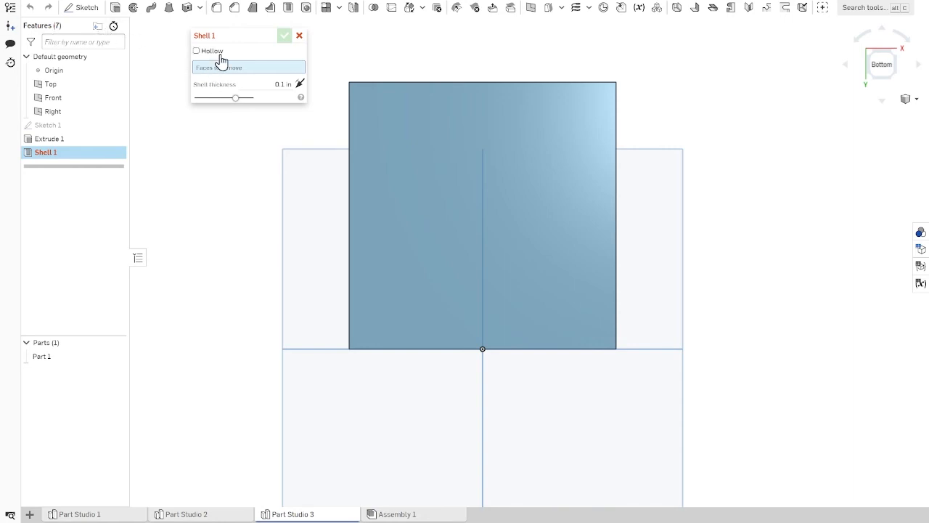
click(438, 178)
mouse_move(743, 131)
right_down()
mouse_move(748, 160)
mouse_move(741, 125)
mouse_move(745, 152)
mouse_move(739, 138)
right_up()
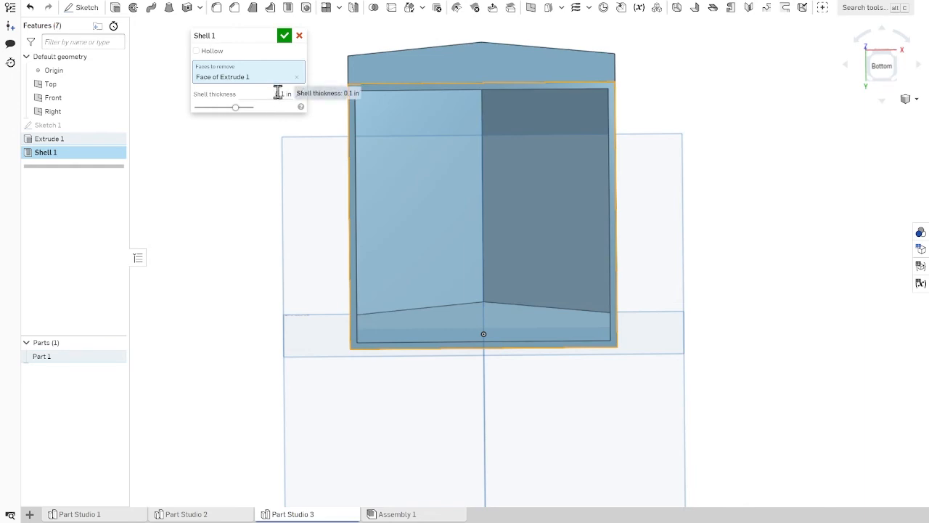
right_drag(705, 125, 702, 147)
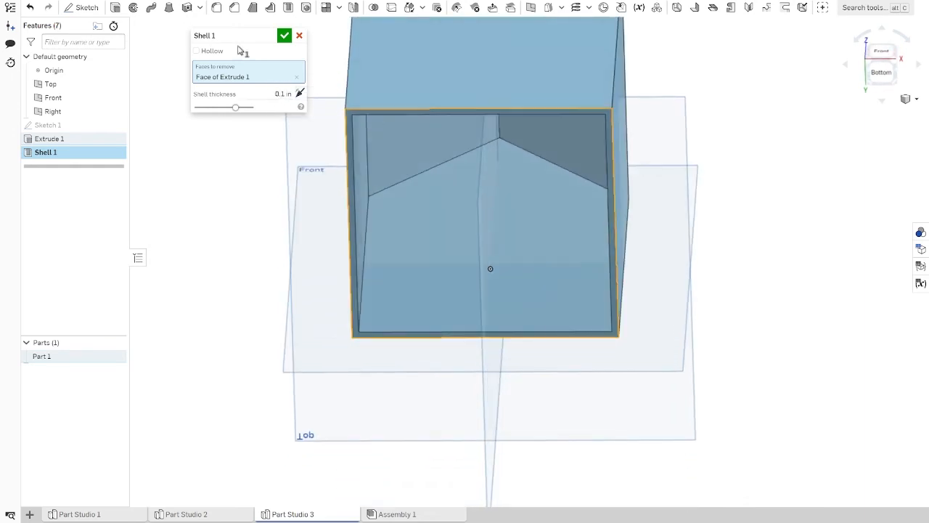
click(284, 35)
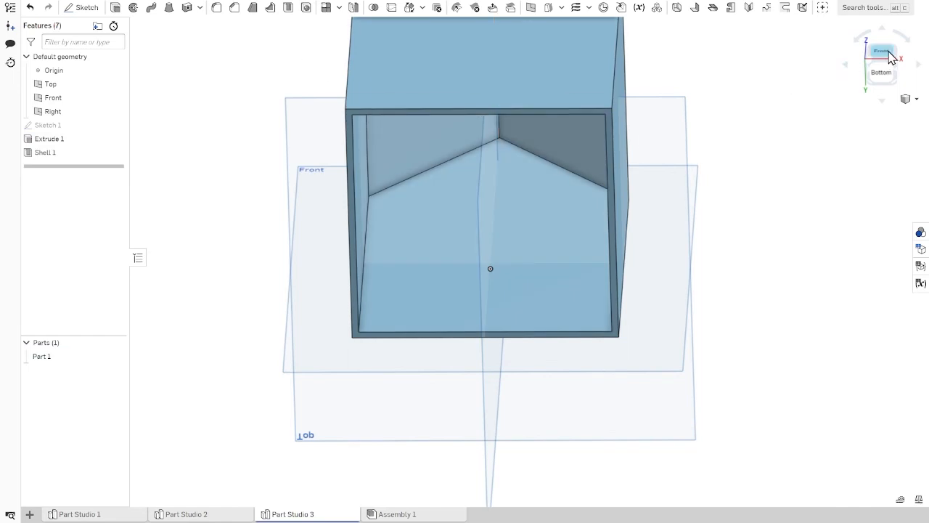
Step: Start a new sketch on the front face of the house
click(889, 53)
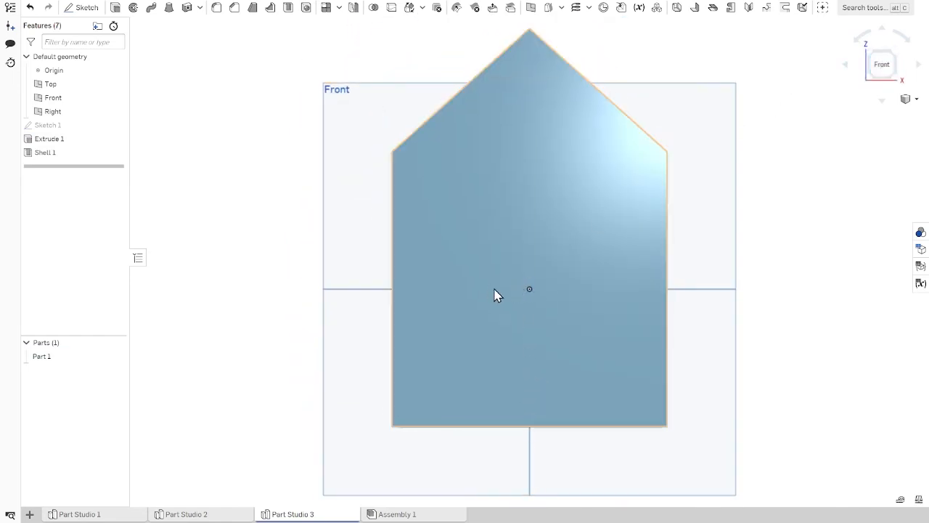
click(70, 9)
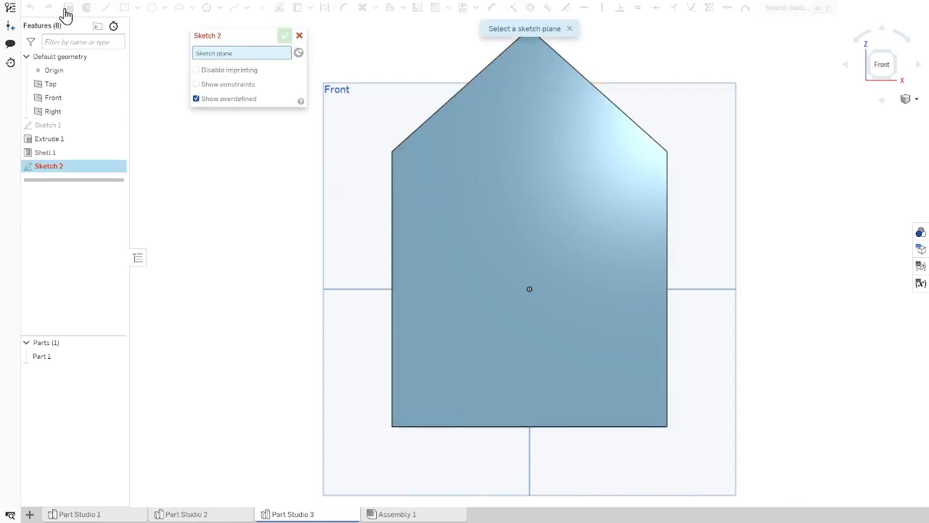
click(586, 194)
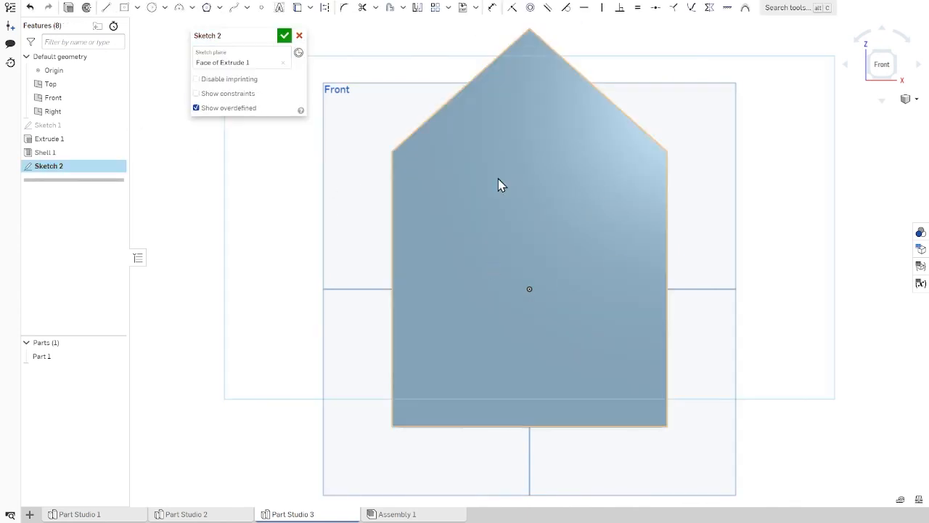
click(125, 10)
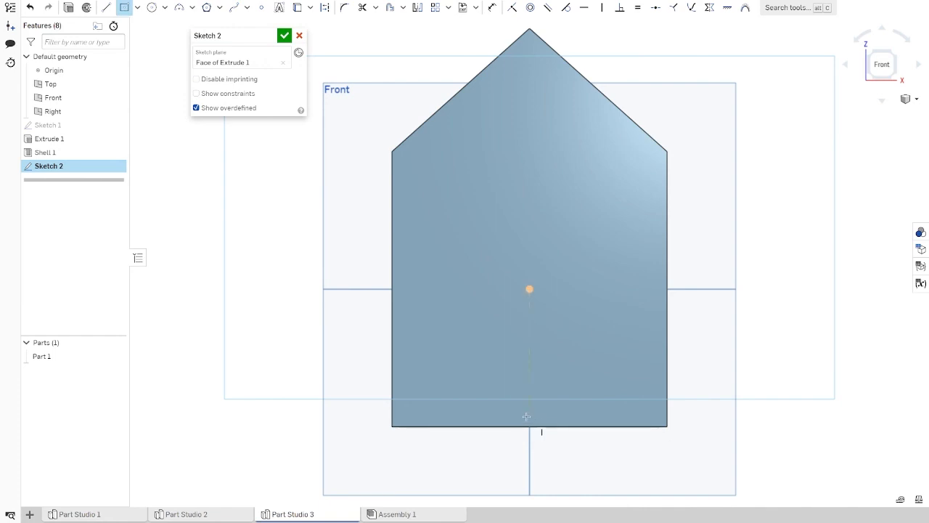
click(530, 334)
key(Escape)
Step: Sketch a door as a center point rectangle about 0.75 in by 2.15 in, centred below the origin and extending past the house's bottom edge
click(123, 9)
click(529, 379)
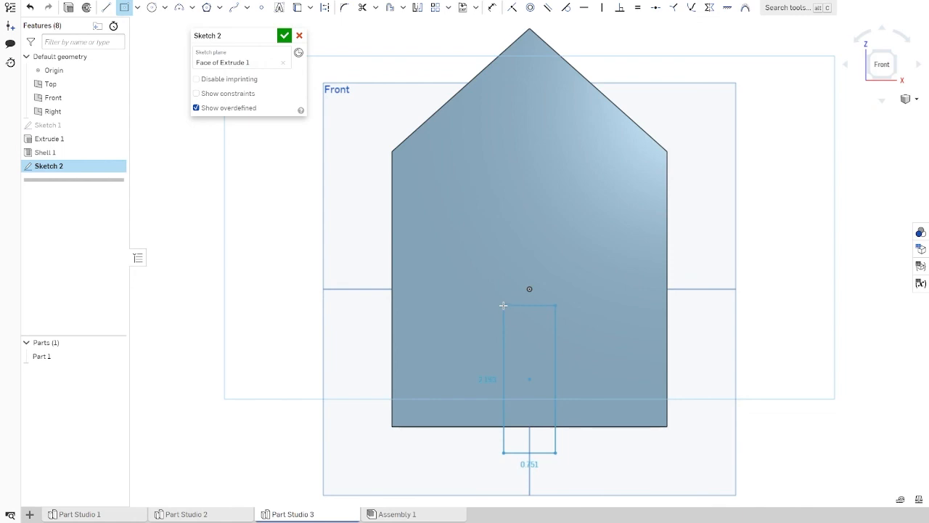
click(503, 305)
scroll(584, 482, down, 1)
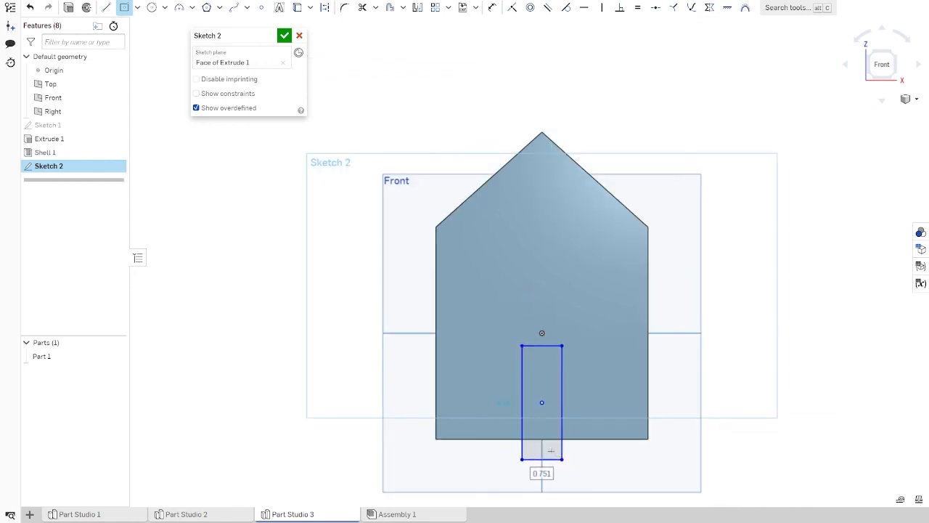
middle_drag(551, 450, 533, 338)
scroll(536, 338, up, 3)
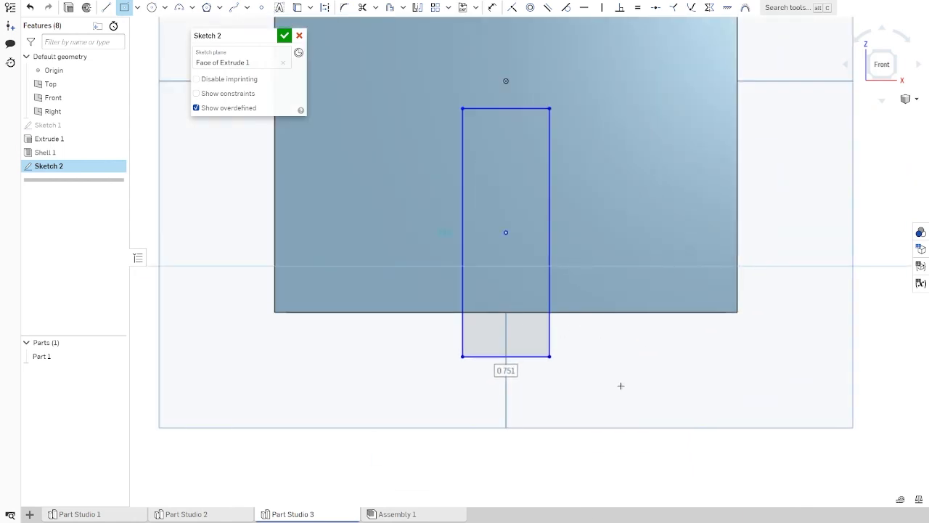
scroll(620, 385, down, 1)
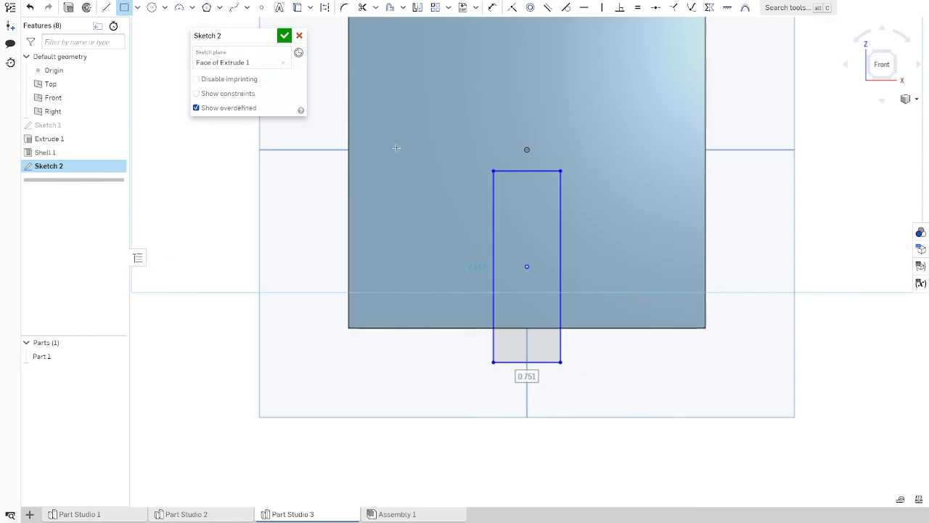
Step: Draw a horizontal line about 0.75 in long across the door rectangle along the house's bottom edge
click(107, 8)
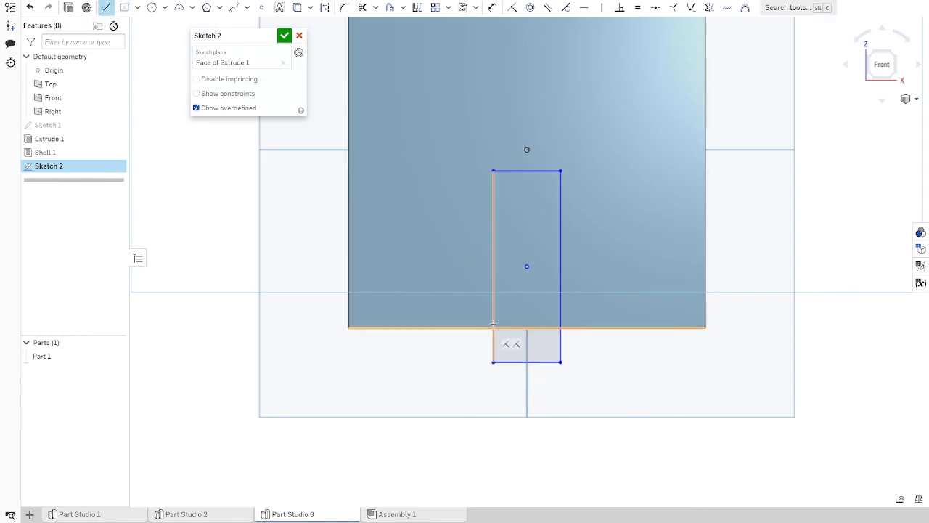
scroll(573, 372, up, 2)
click(561, 362)
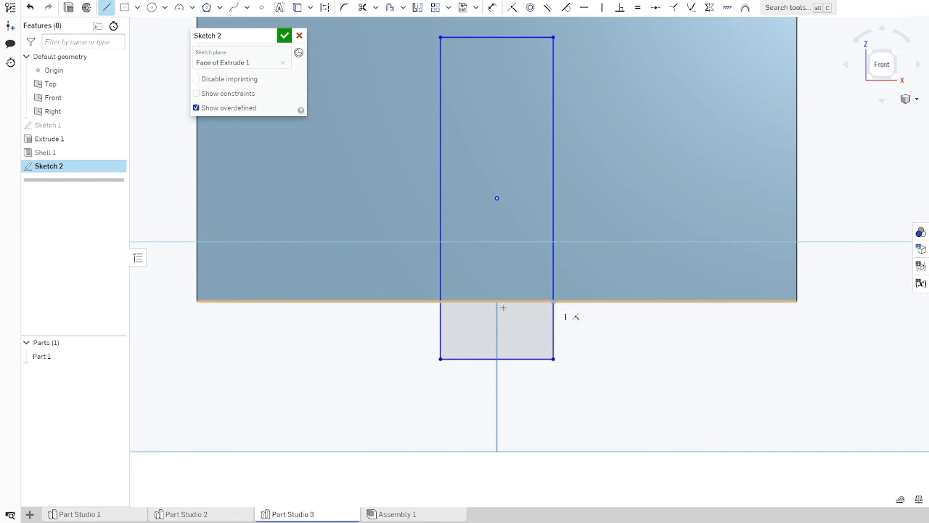
click(440, 299)
scroll(456, 303, up, 3)
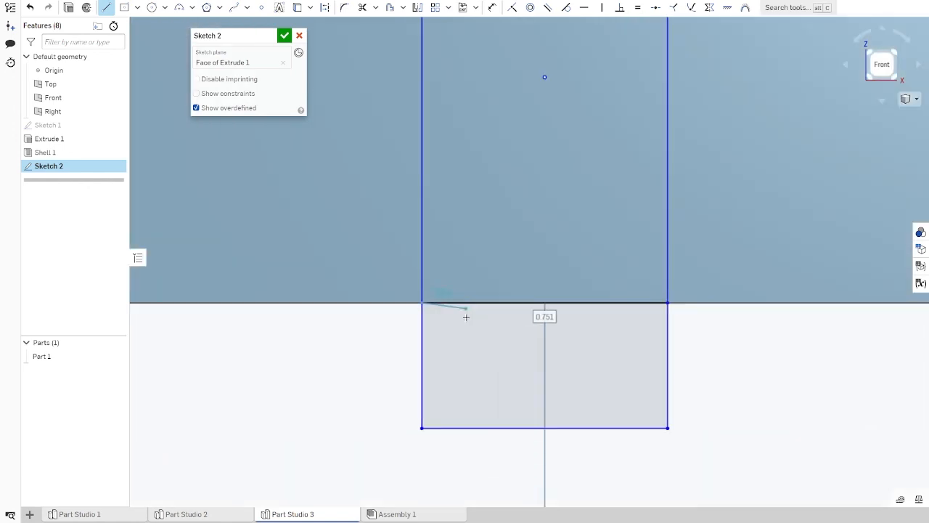
key(Escape)
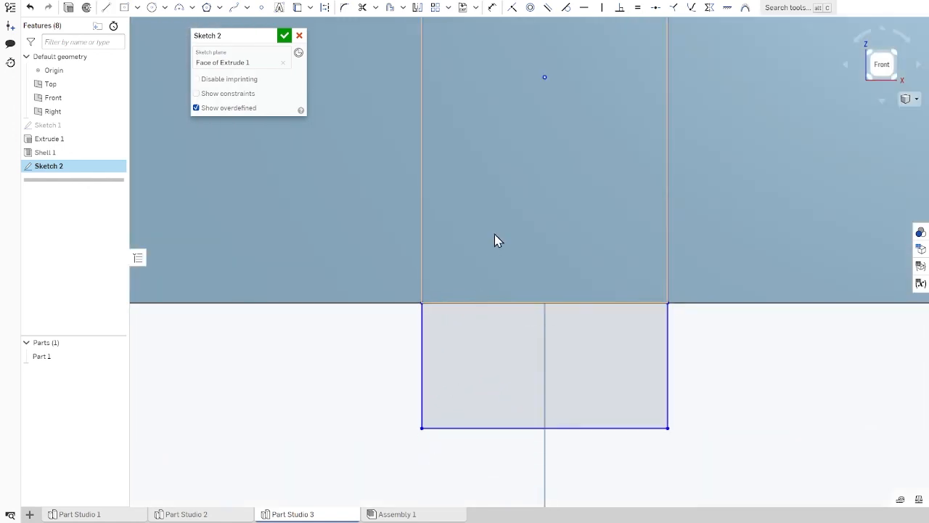
Step: Trim away the three rectangle segments that extend below the house's bottom edge
key(m)
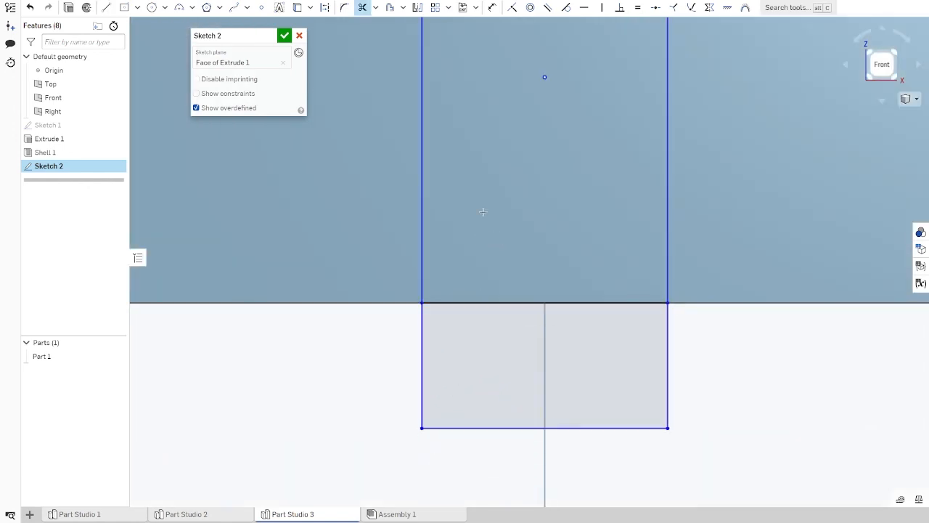
click(362, 9)
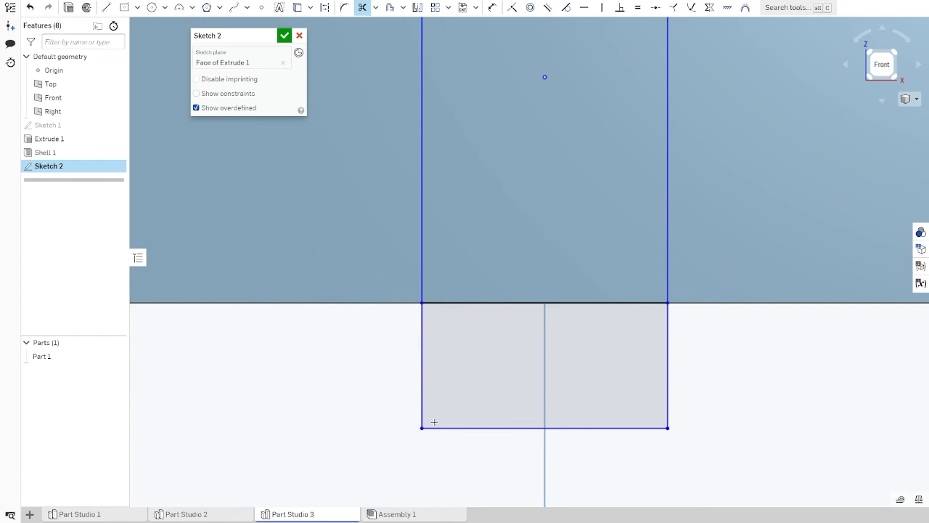
click(422, 385)
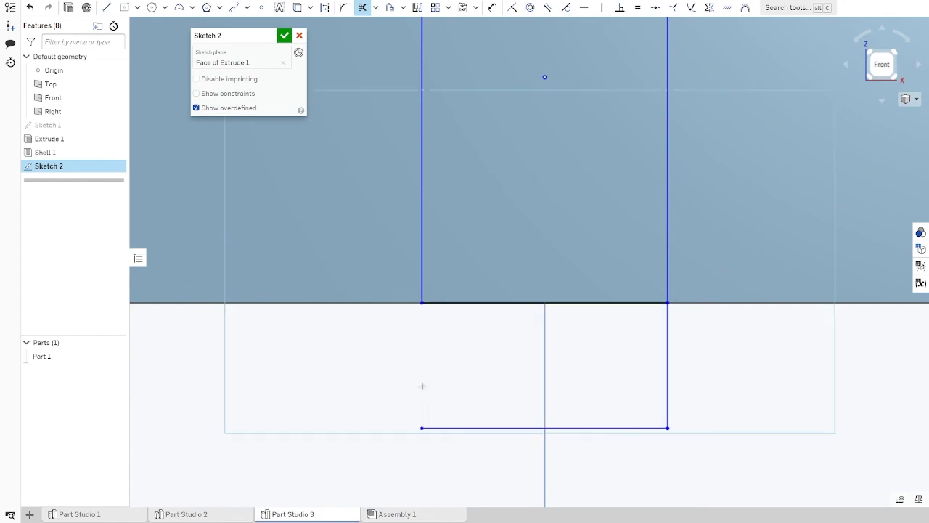
click(462, 428)
click(668, 351)
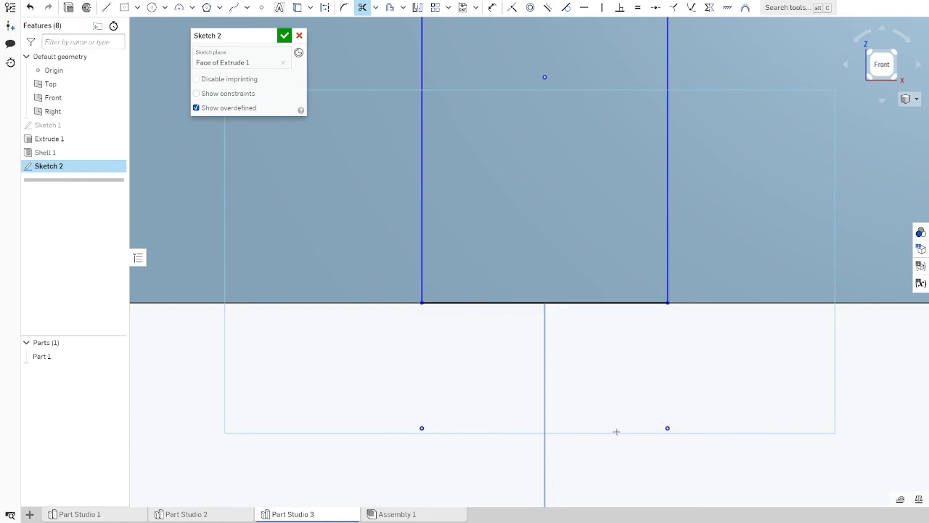
scroll(623, 436, down, 5)
scroll(618, 399, up, 5)
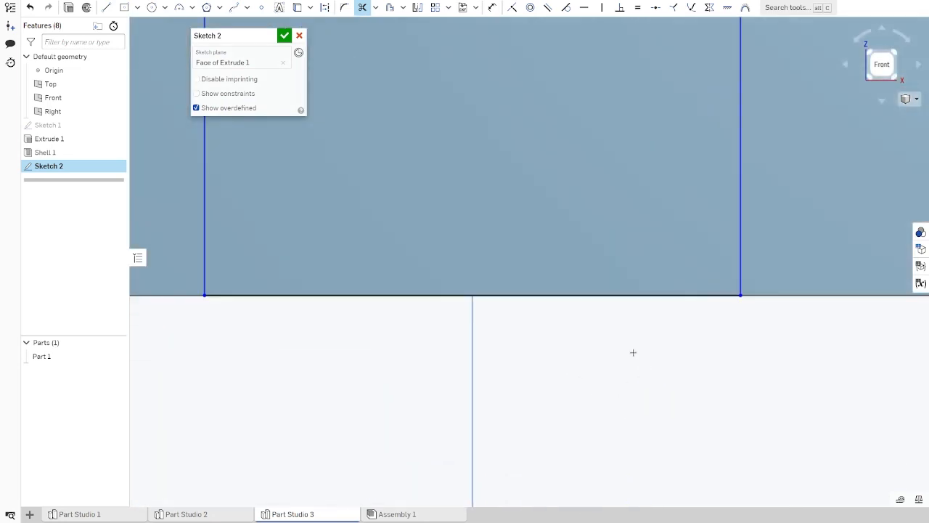
scroll(633, 352, down, 5)
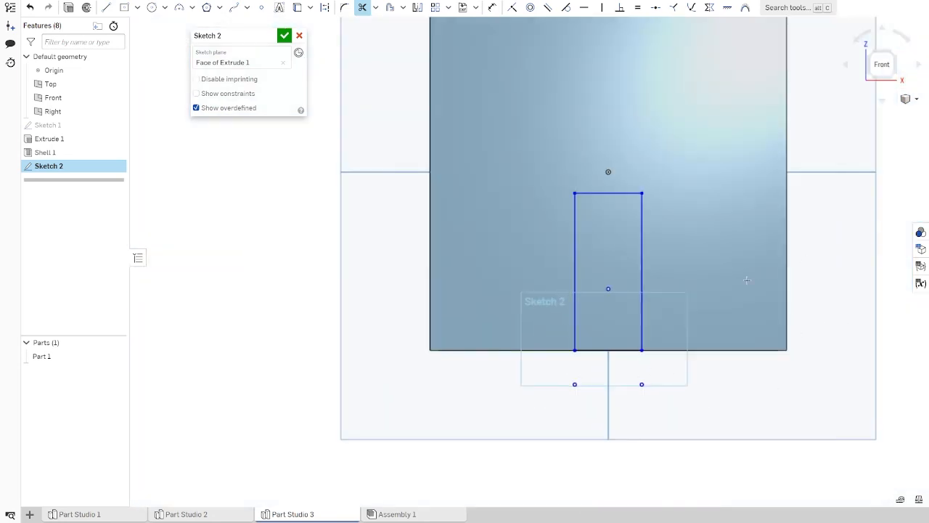
Step: Extrude the door region as a Remove cut through the front wall with a blind depth of 1 in
click(69, 8)
right_drag(680, 290, 633, 295)
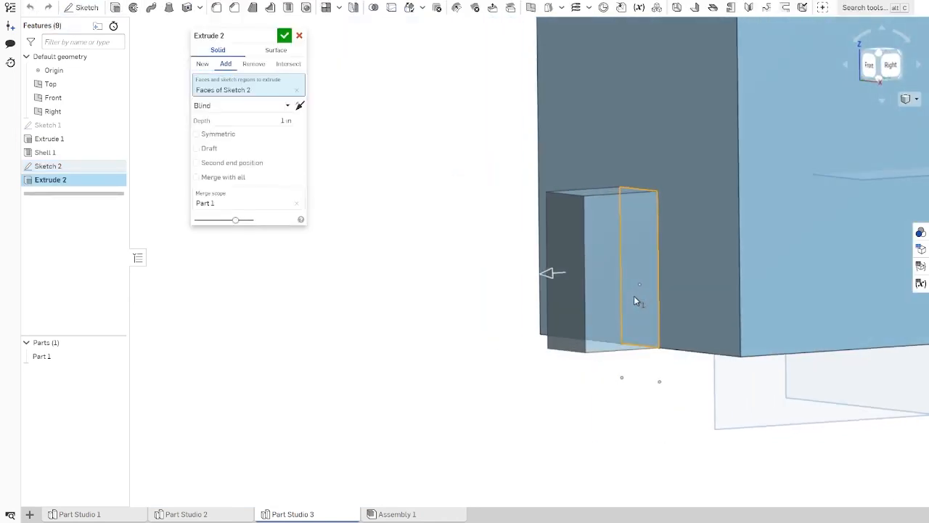
click(873, 66)
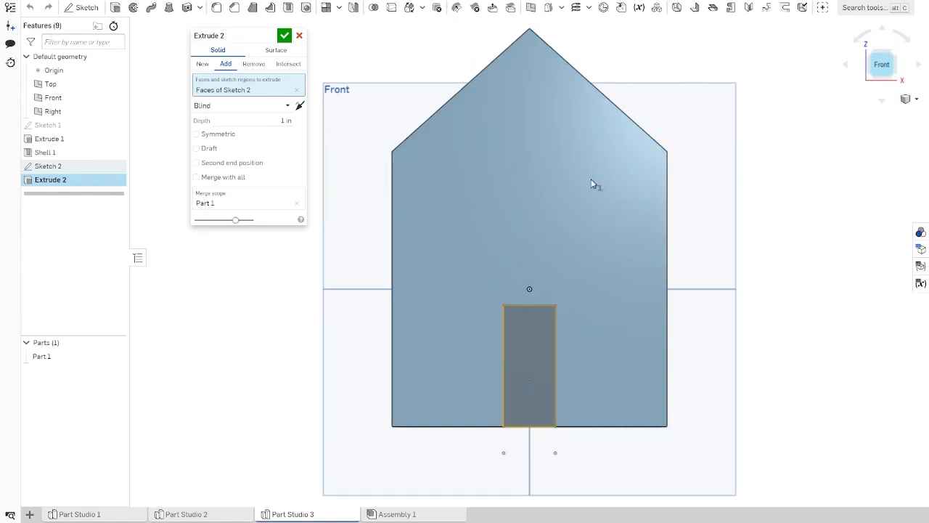
click(254, 64)
right_drag(859, 243, 634, 406)
drag(619, 365, 584, 308)
right_drag(311, 369, 305, 301)
click(284, 35)
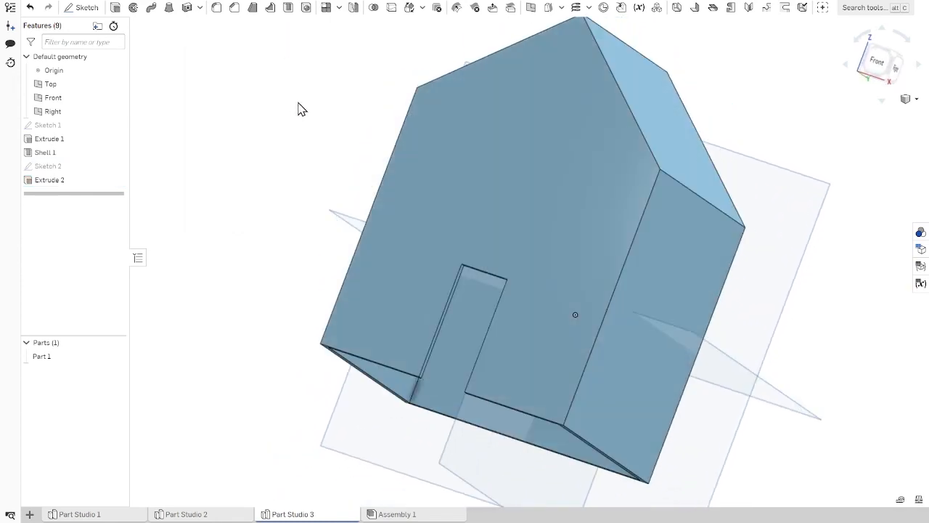
Step: Reopen the original sketch of the house profile for editing
key(shift+1)
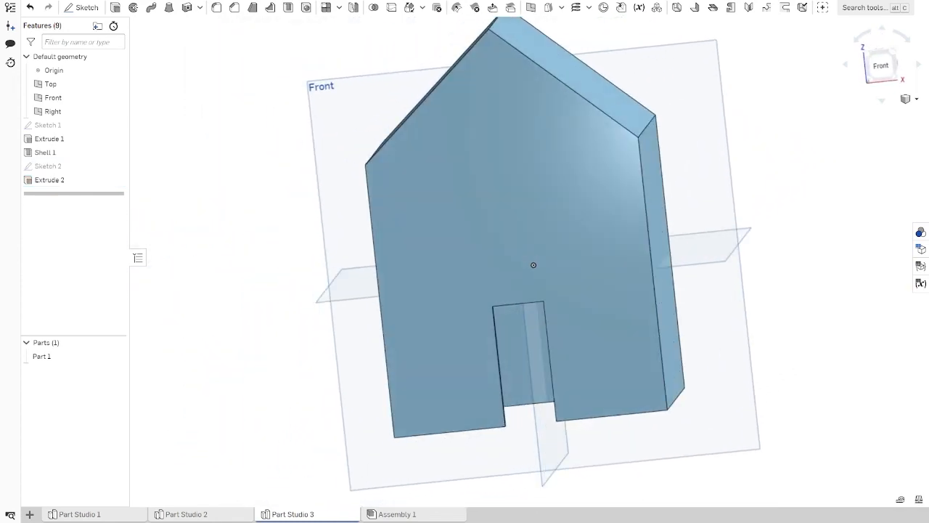
click(880, 67)
scroll(808, 167, down, 2)
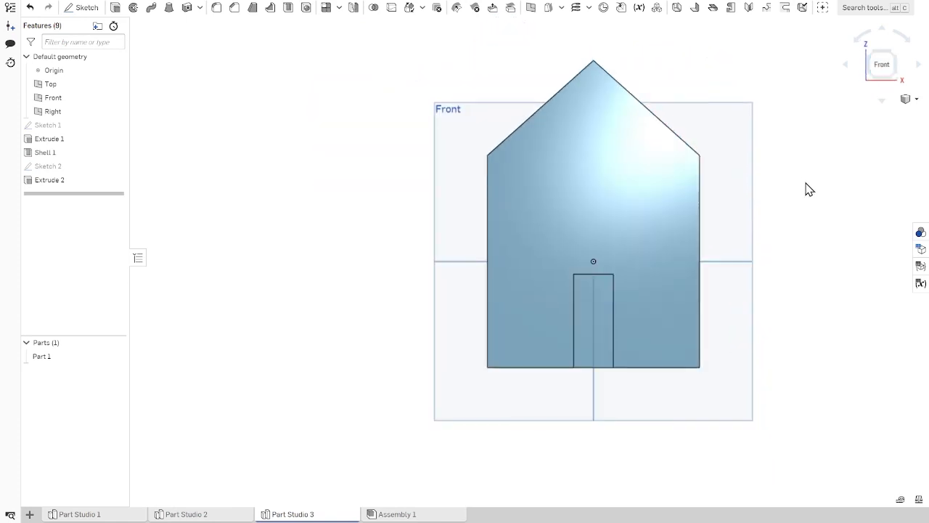
right_drag(781, 213, 712, 325)
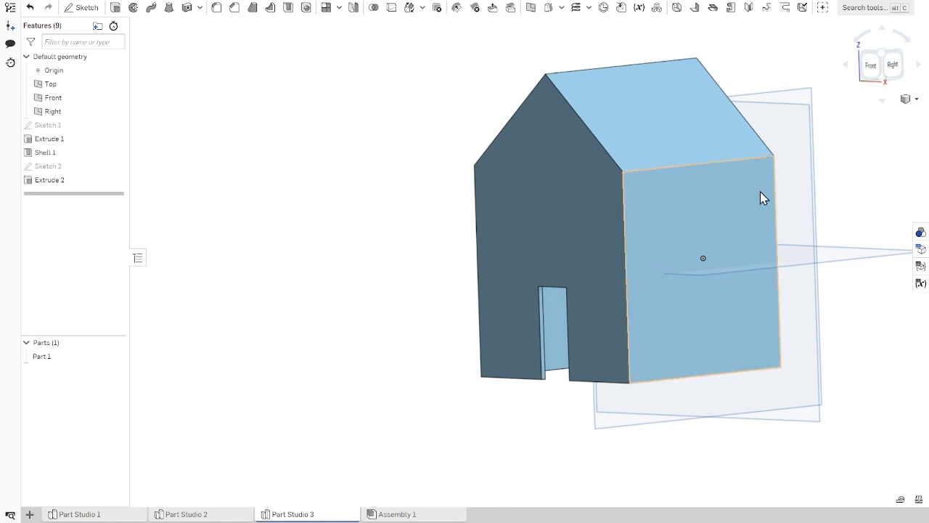
click(871, 65)
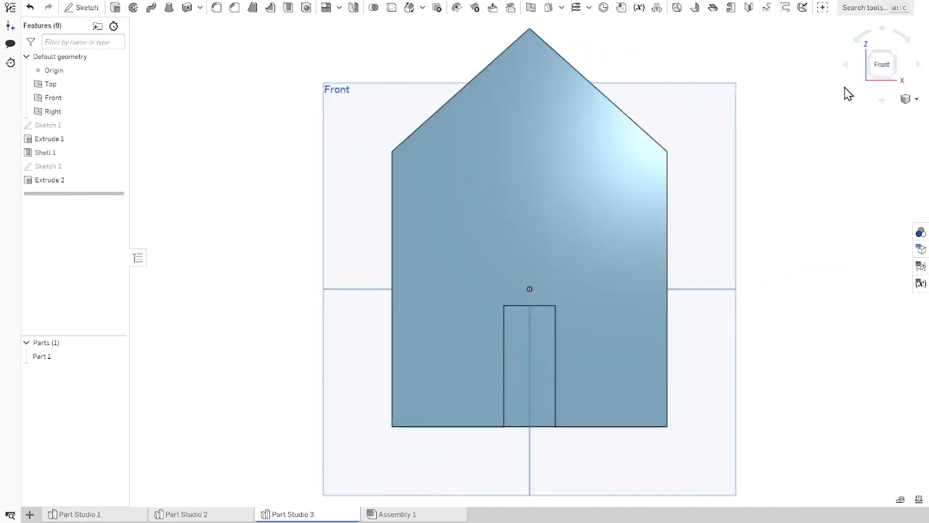
double_click(67, 126)
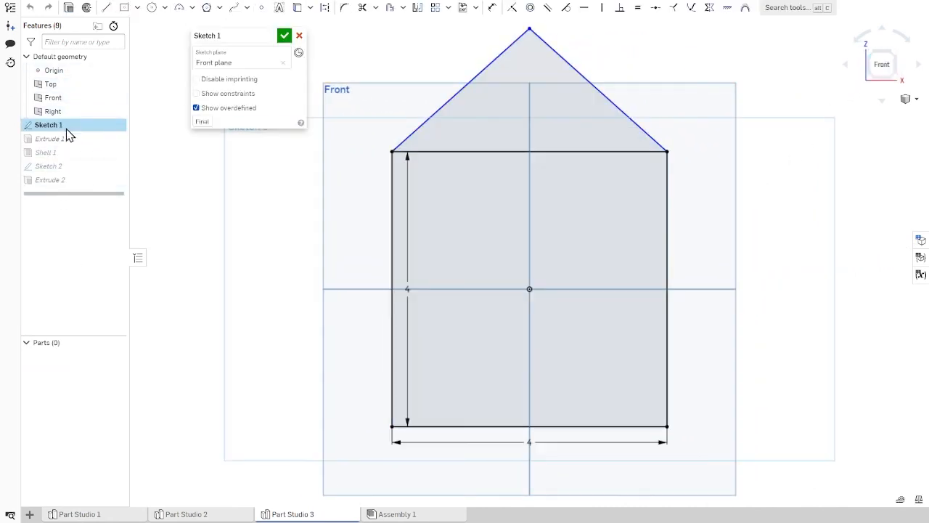